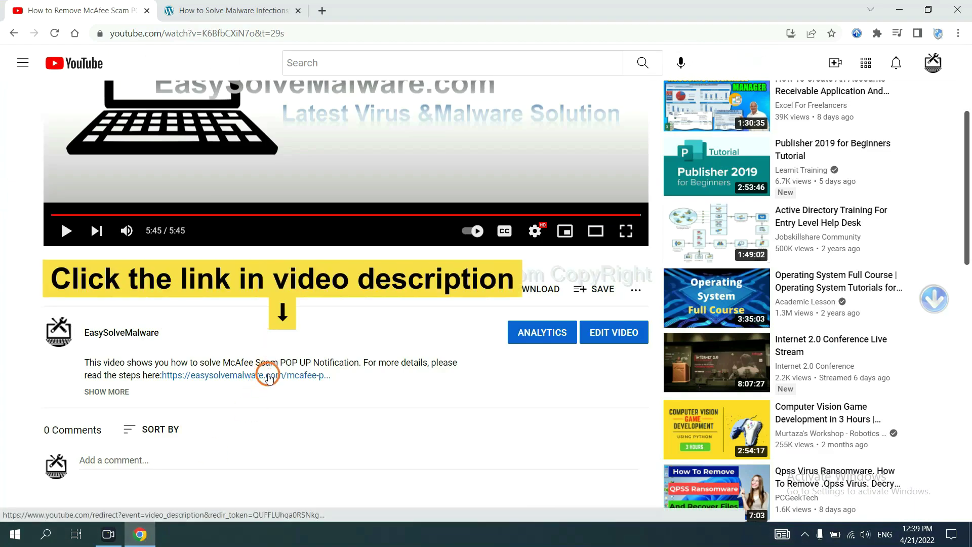
- Download the SpyHunter for Windows installer from the easysolvemalware.com guide in Chrome
left_click(248, 9)
left_click(906, 228)
scroll(907, 228, "down", 4)
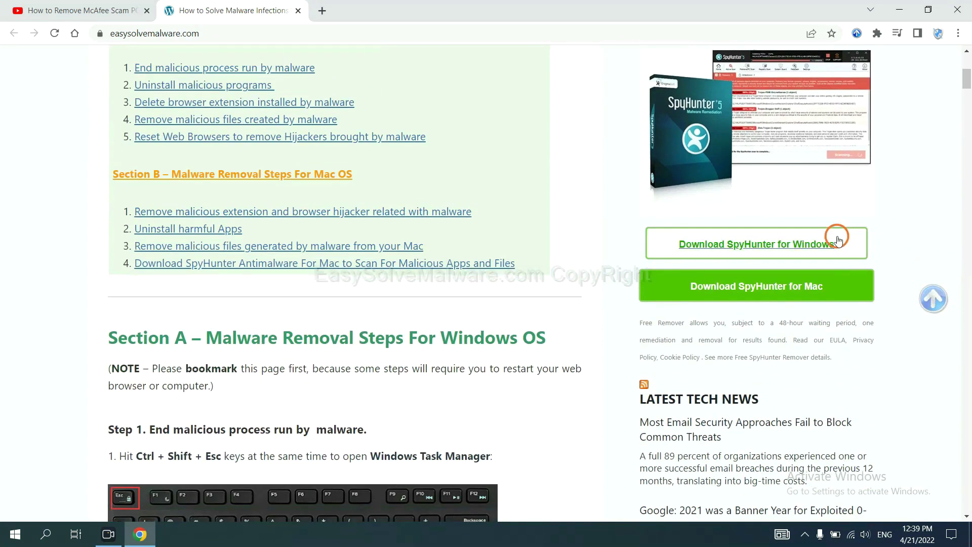
left_click(825, 243)
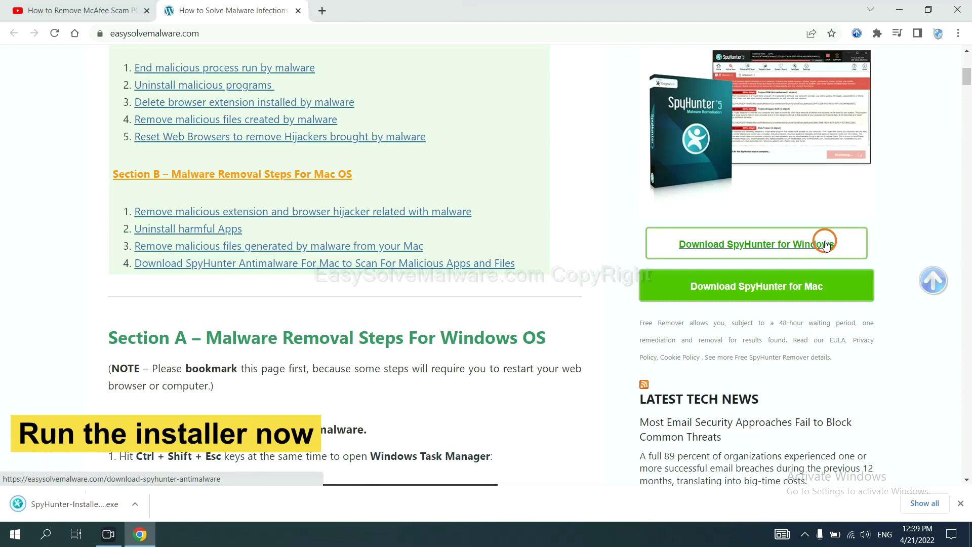
- Run the SpyHunter installer in English, accept the EULA, and start installing SpyHunter 5
left_click(61, 505)
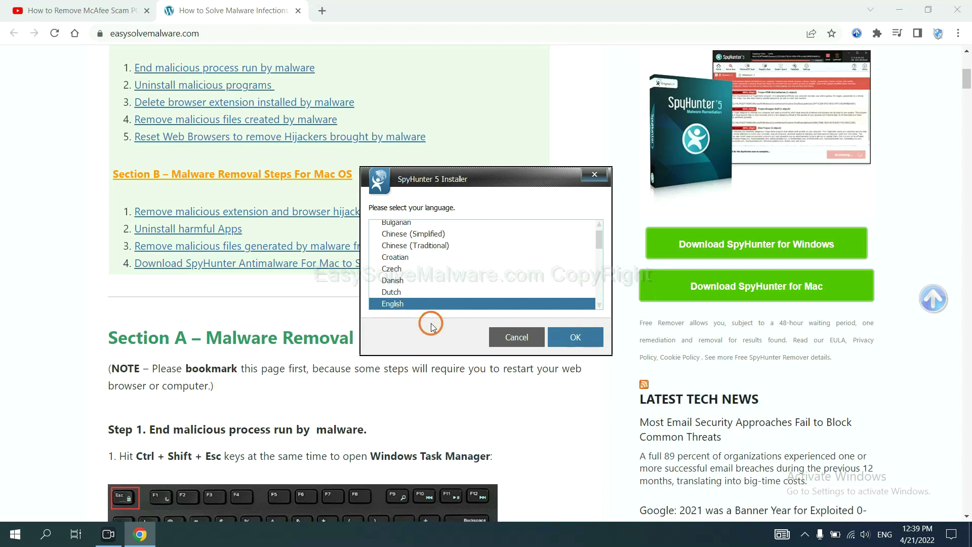
left_click(553, 329)
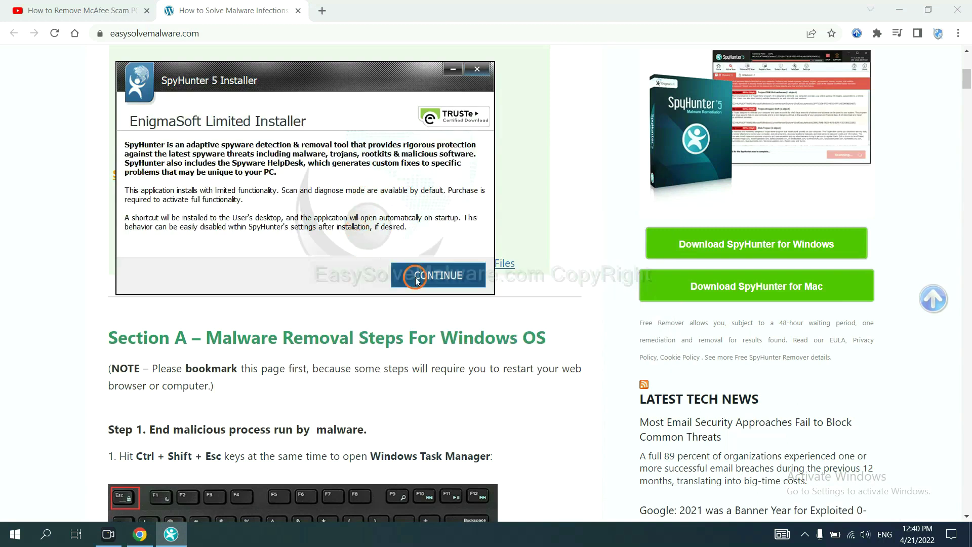
left_click(424, 277)
left_click(312, 244)
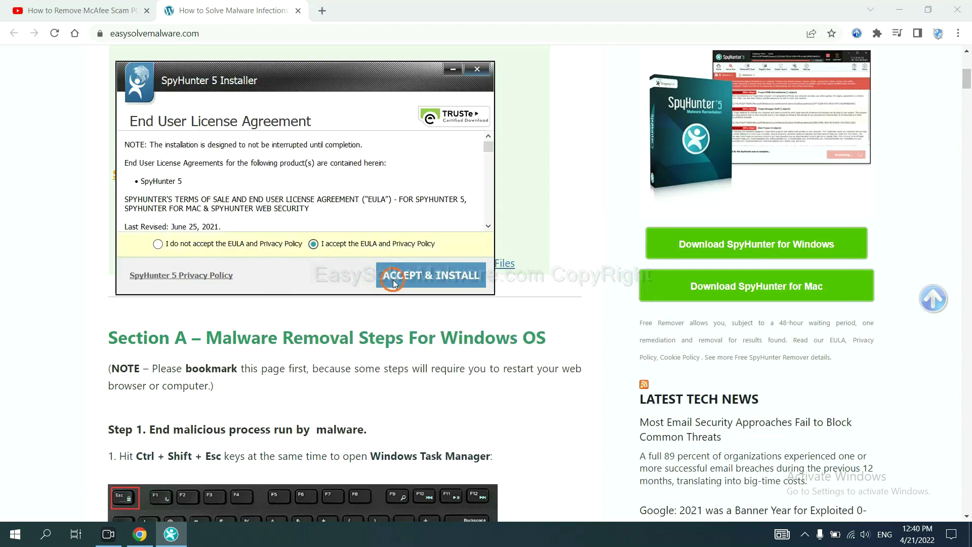
left_click(395, 281)
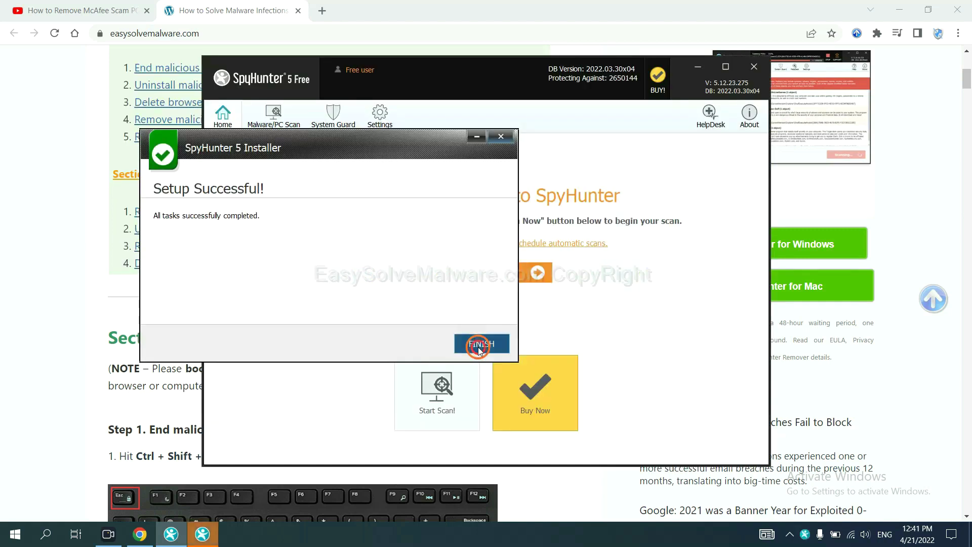
- Launch SpyHunter, run a full PC scan, and proceed past the detected remove360.bat object
left_click(481, 342)
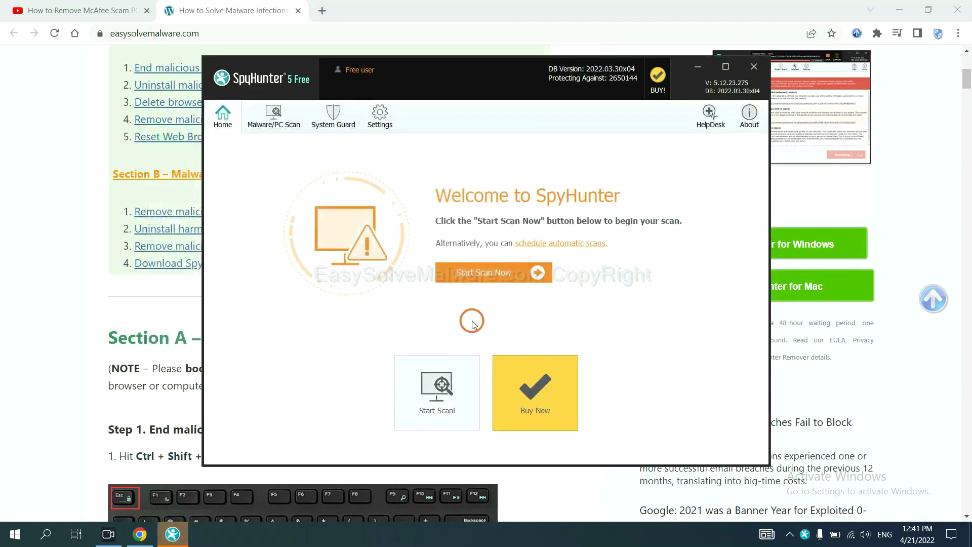
left_click(479, 276)
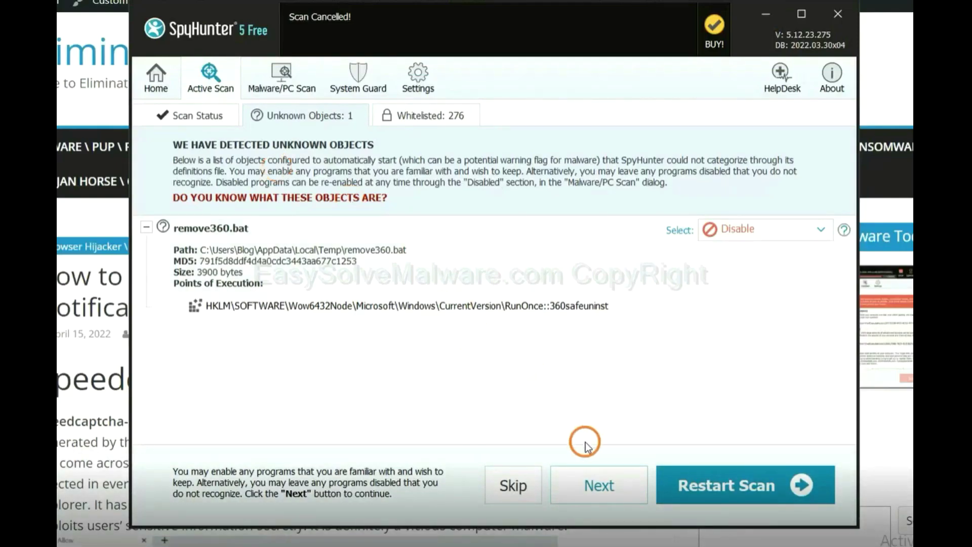
left_click(598, 487)
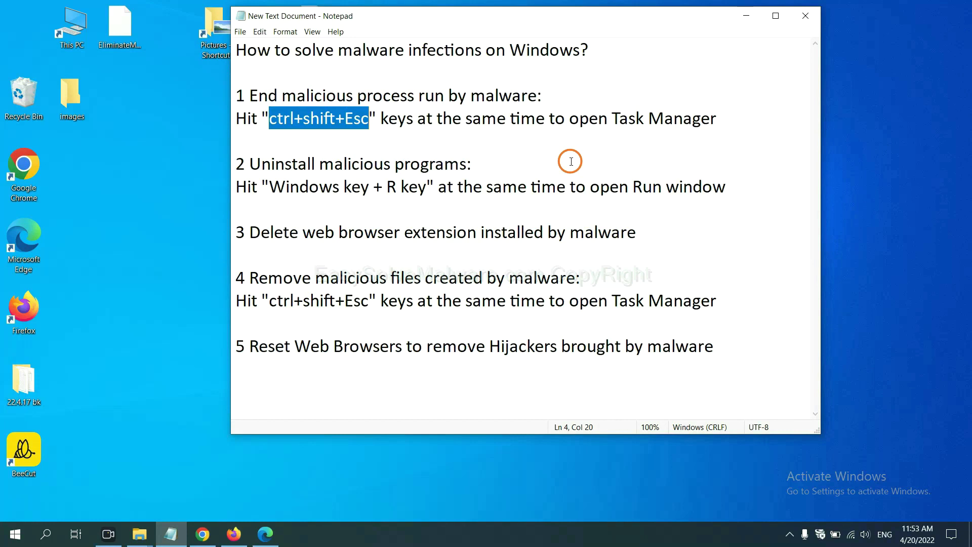
- Open Task Manager with Ctrl+Shift+Esc, following the note's step 1
left_click(347, 124)
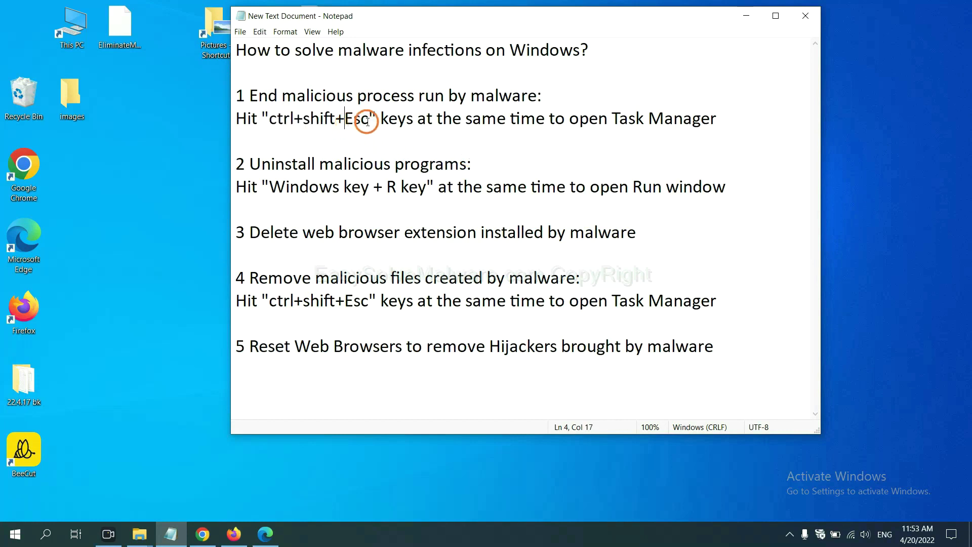
left_click_drag(368, 120, 272, 122)
key("ctrl+shift+Escape")
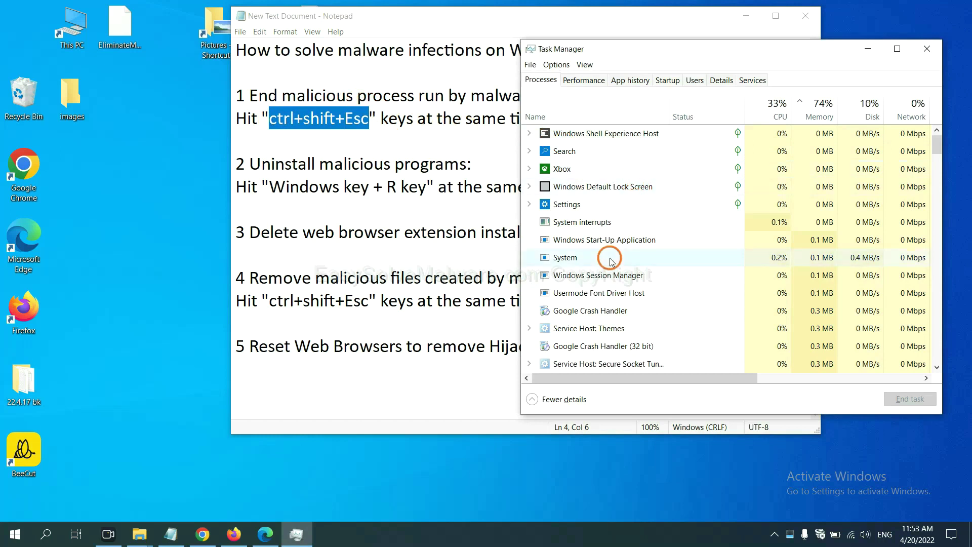
- End the System process and close Task Manager
left_click(650, 257)
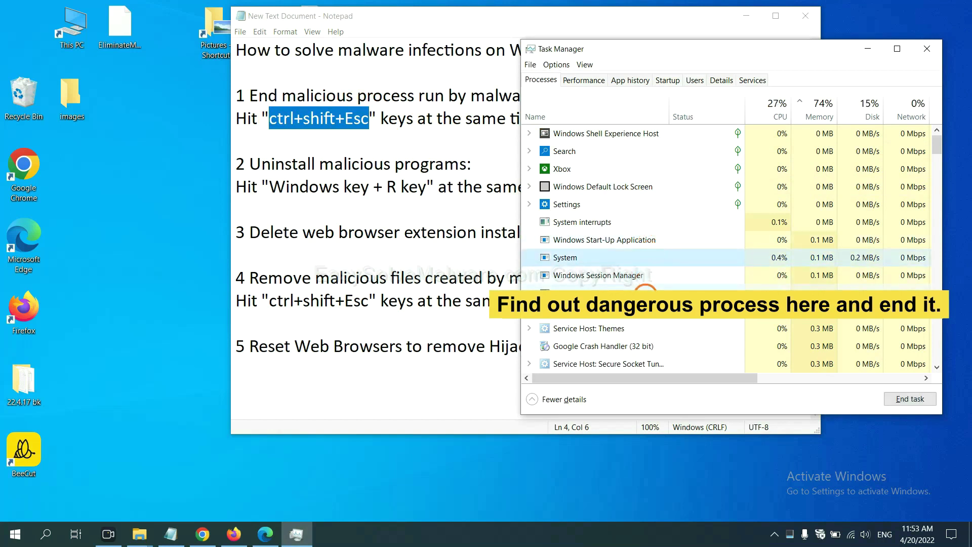
left_click(646, 289)
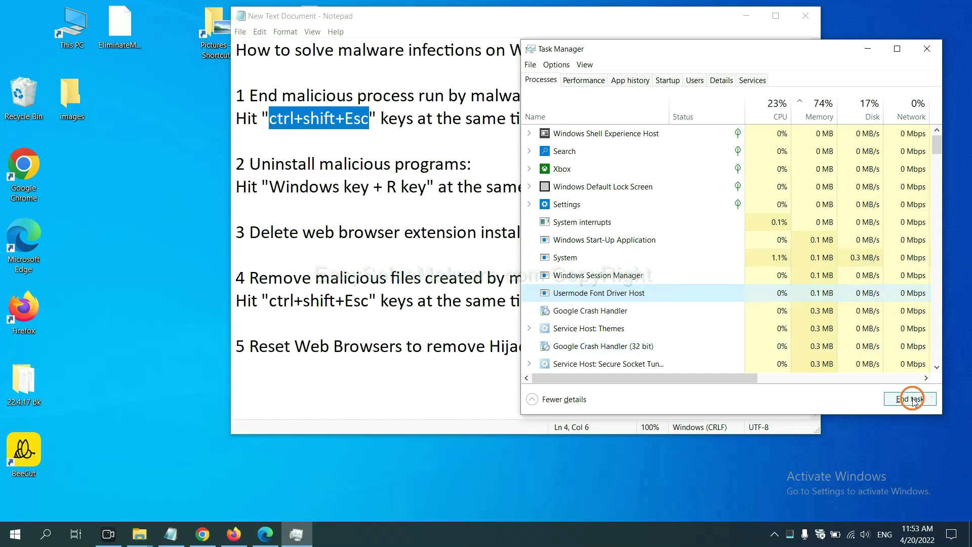
left_click(925, 50)
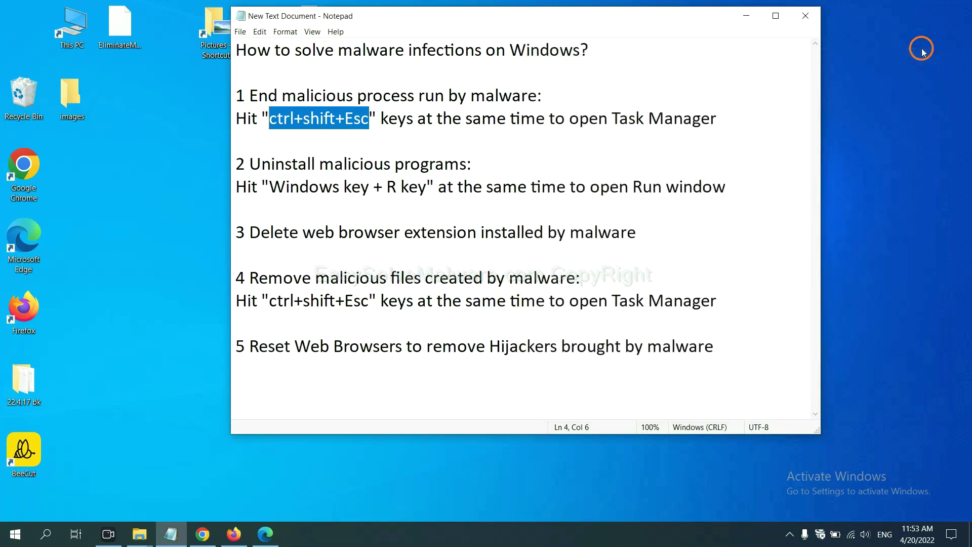
key("Down")
key("Down")
key("Down")
key("Down")
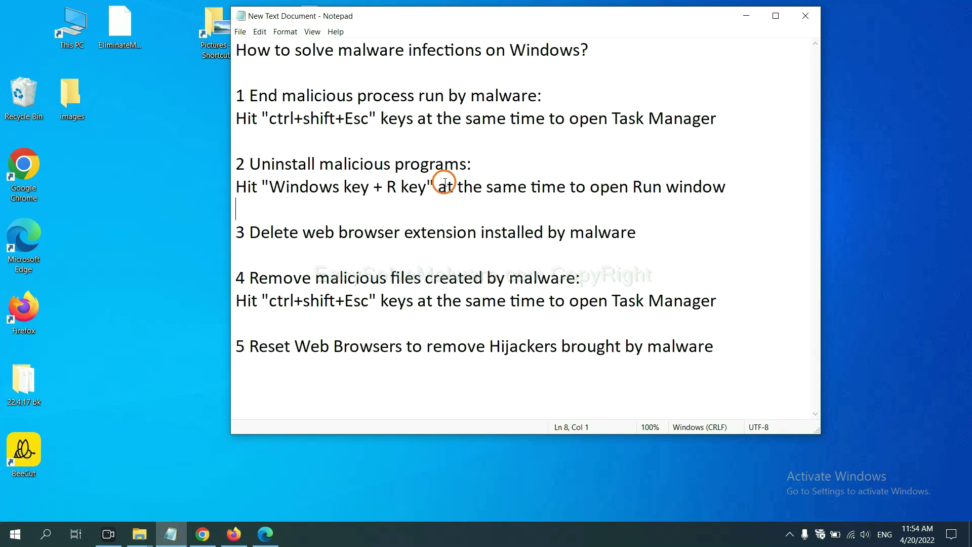
- Open Control Panel by running 'control panel' in the Run box
left_click_drag(269, 190, 425, 198)
key("super+r")
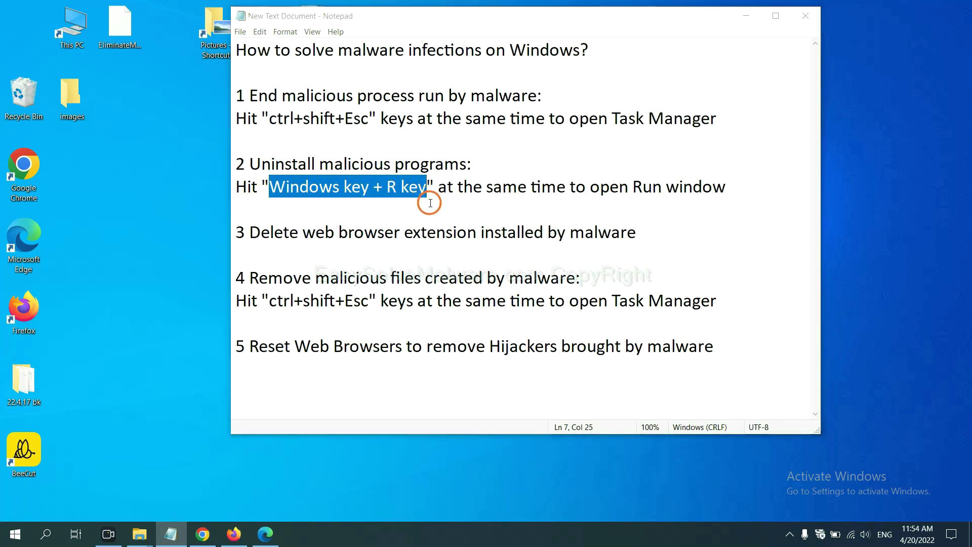
left_click_drag(109, 398, 743, 170)
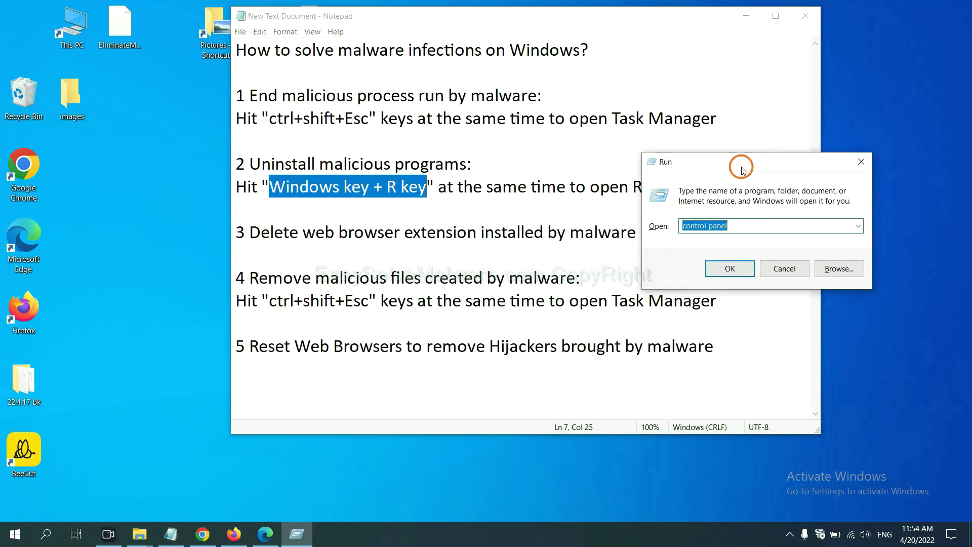
left_click(749, 225)
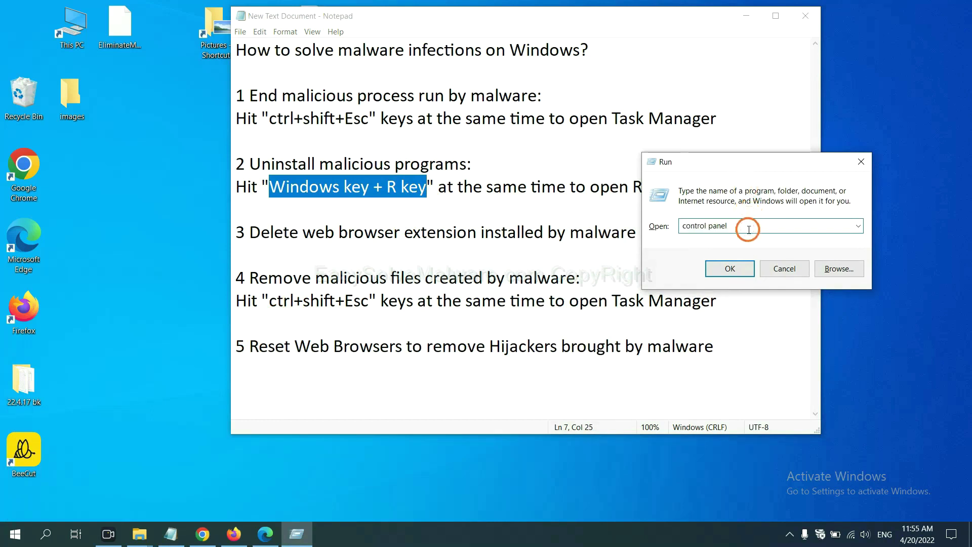
left_click_drag(749, 224, 664, 225)
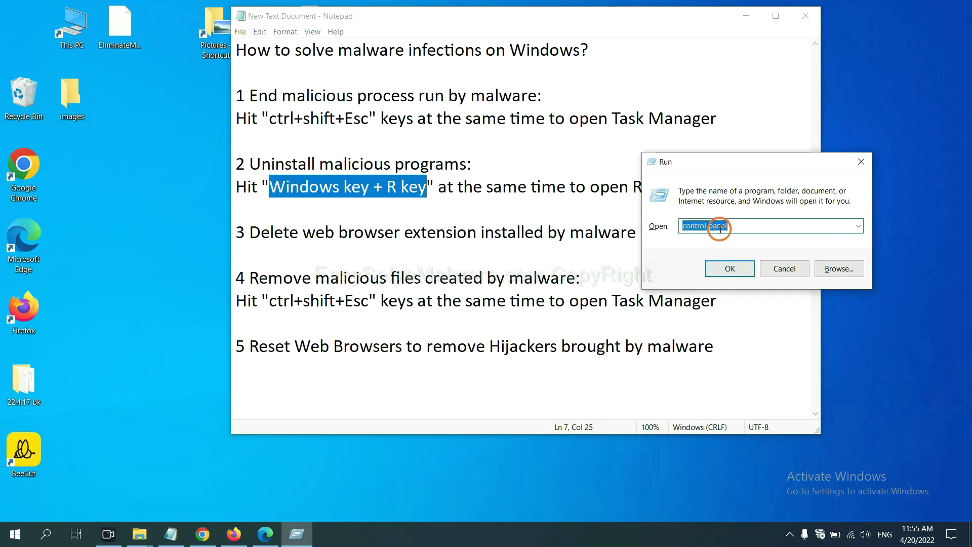
left_click(726, 278)
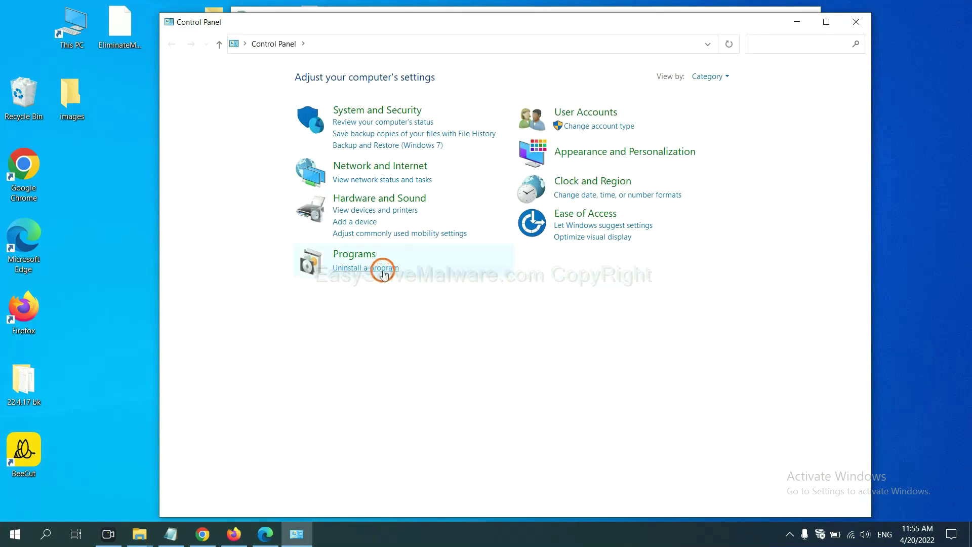
- Select Xiph.Org Open Codecs under Uninstall a program, then close the programs list
left_click(383, 269)
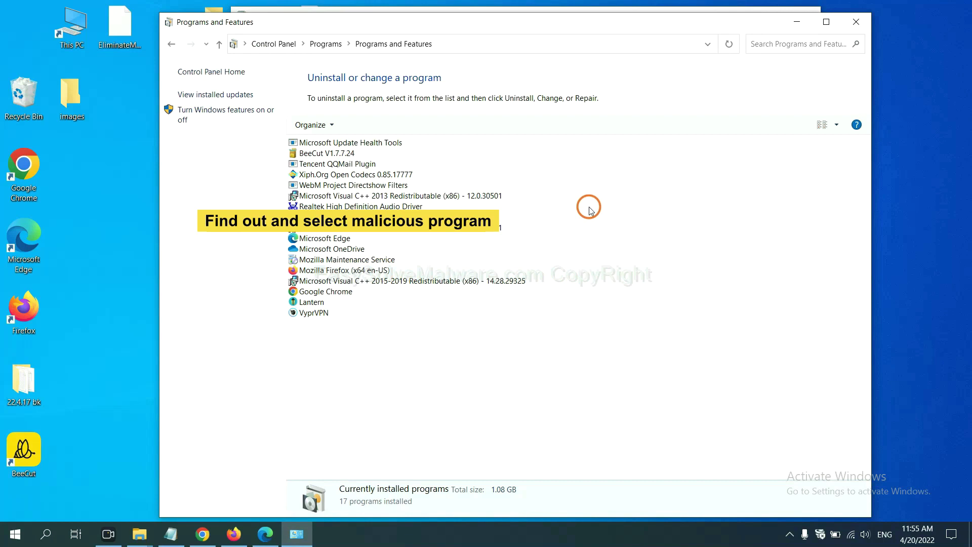
left_click(381, 175)
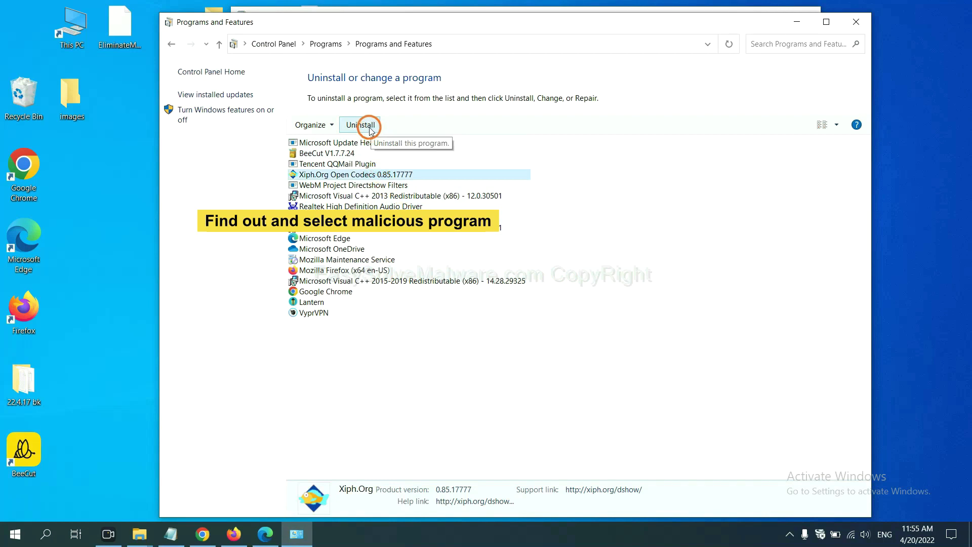
left_click(858, 23)
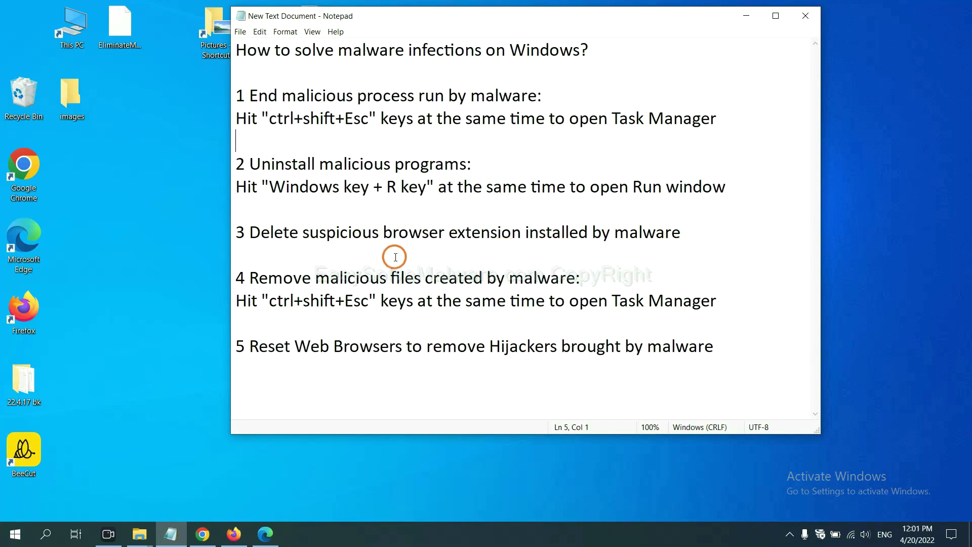
- Open Chrome's Extensions page via More tools to review the Scroll To Top extension
left_click(210, 534)
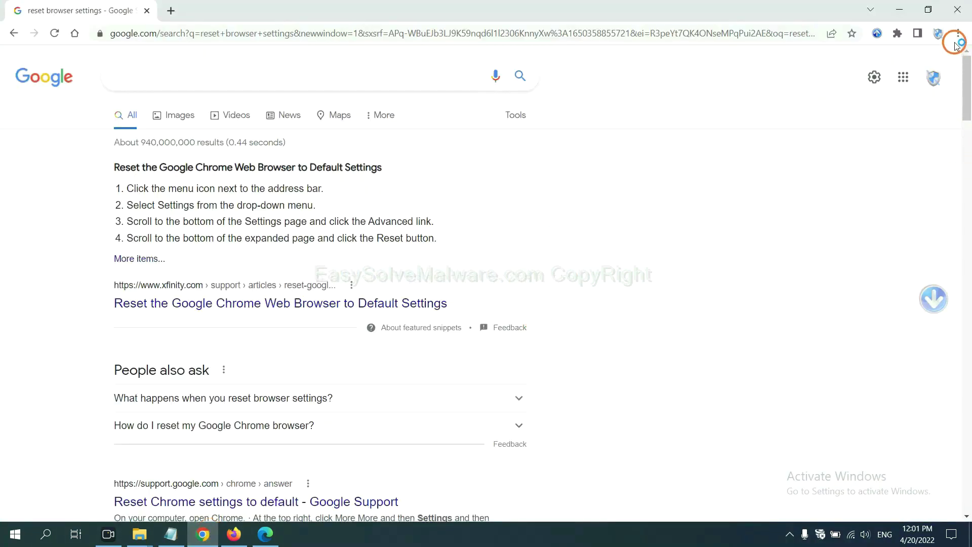
left_click(958, 35)
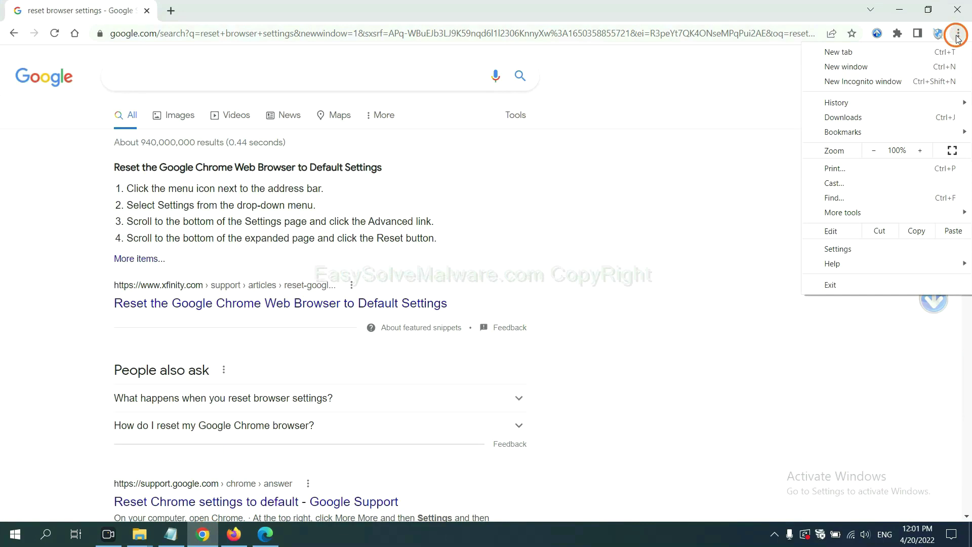
mouse_move(871, 213)
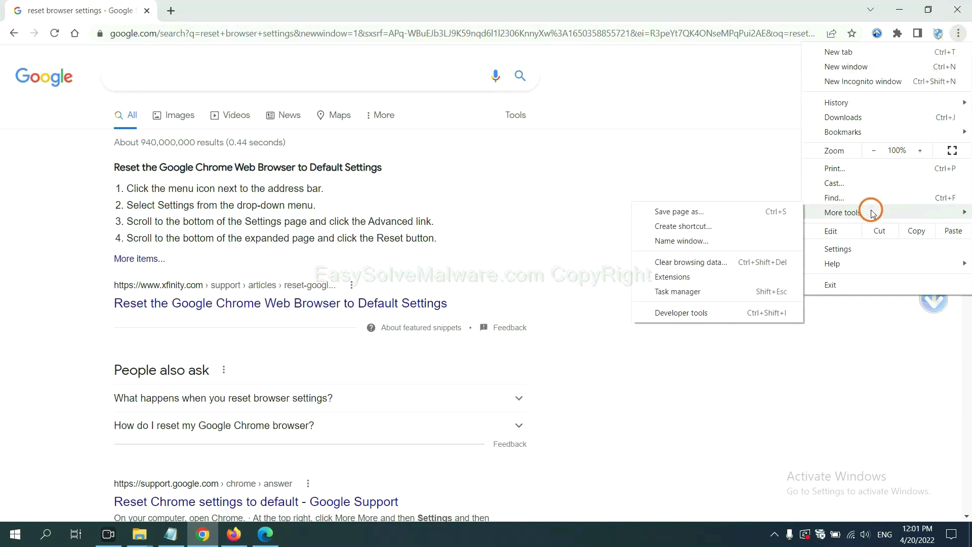
left_click(716, 276)
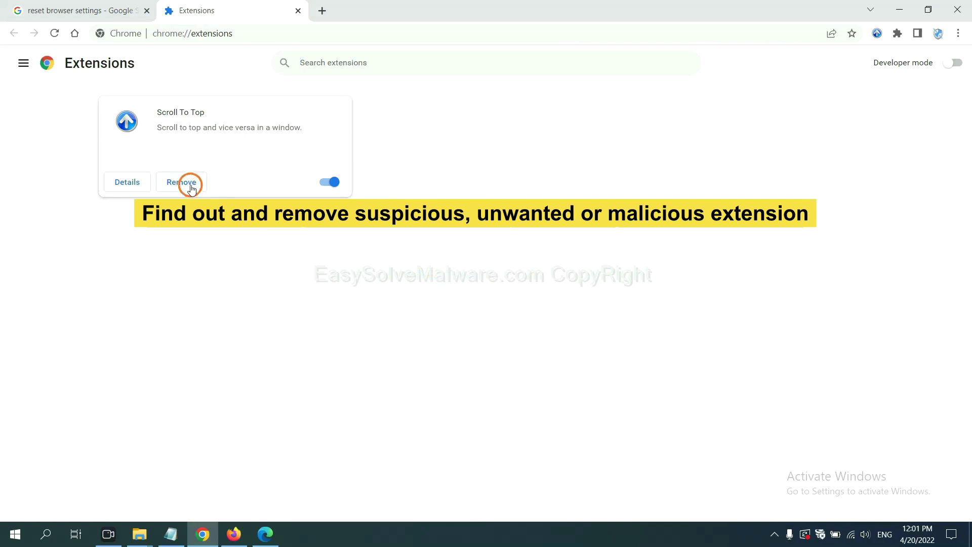
- Open Firefox's Add-ons and themes manager and show removal options for GIPHY for Firefox
left_click(233, 533)
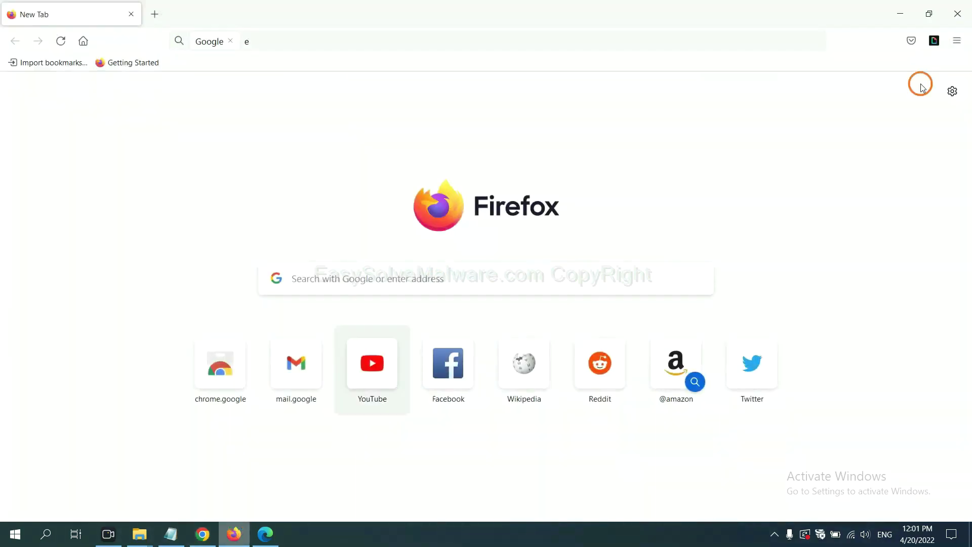
left_click(961, 42)
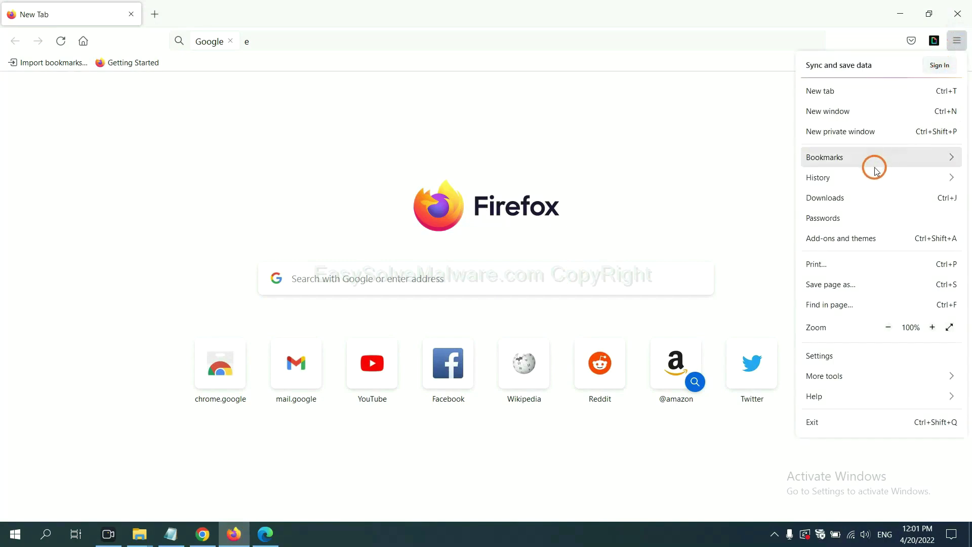
left_click(850, 246)
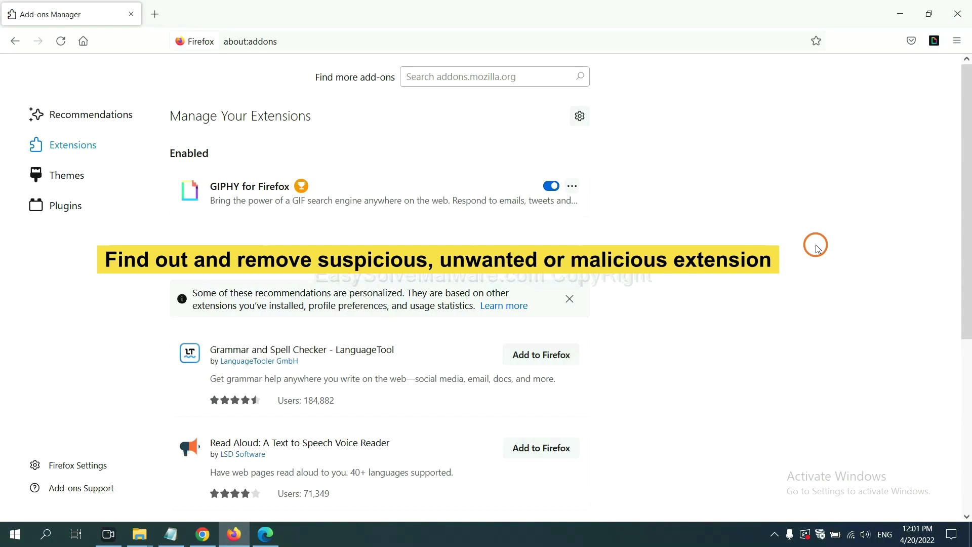
left_click(572, 187)
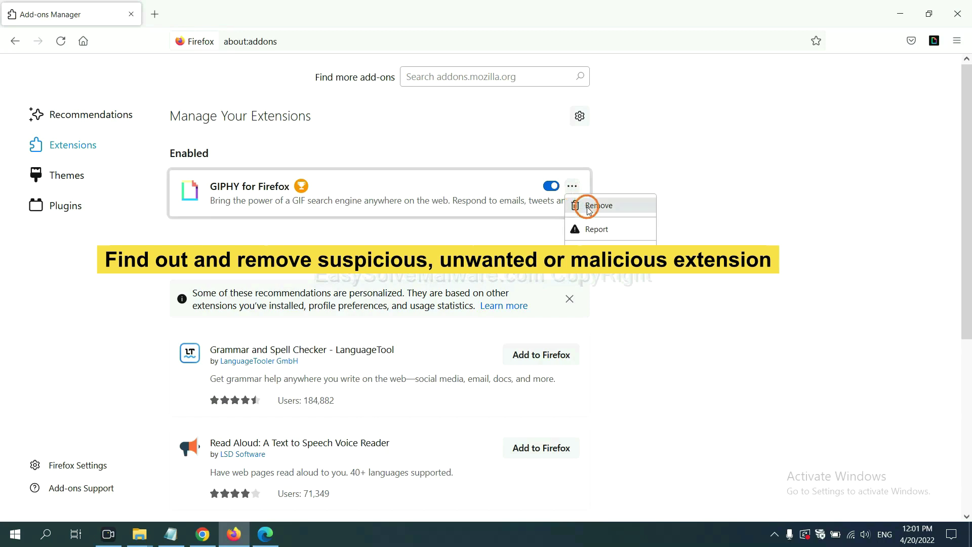
left_click(265, 538)
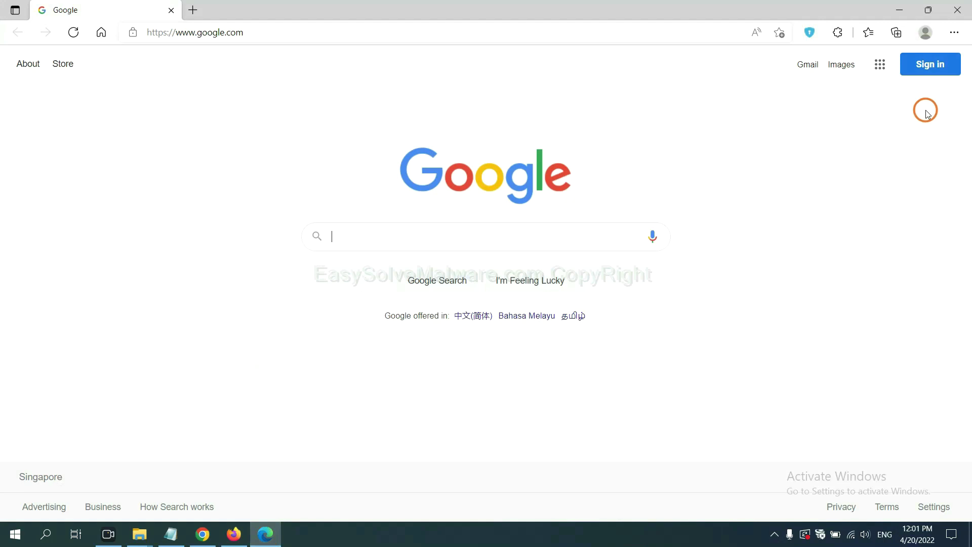
- Remove the ArcVpn Free Fast VPN Proxy extension from Edge's extensions page
left_click(954, 33)
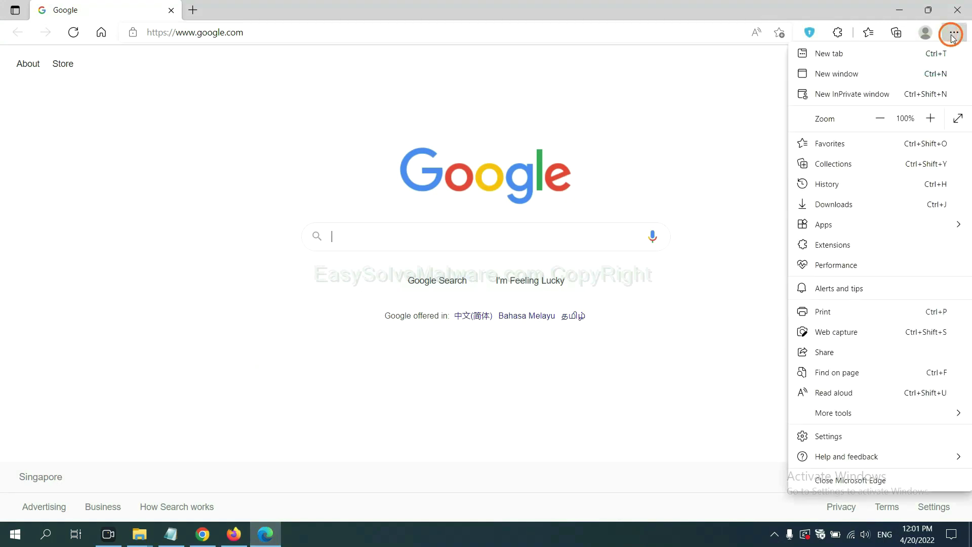
right_click(836, 246)
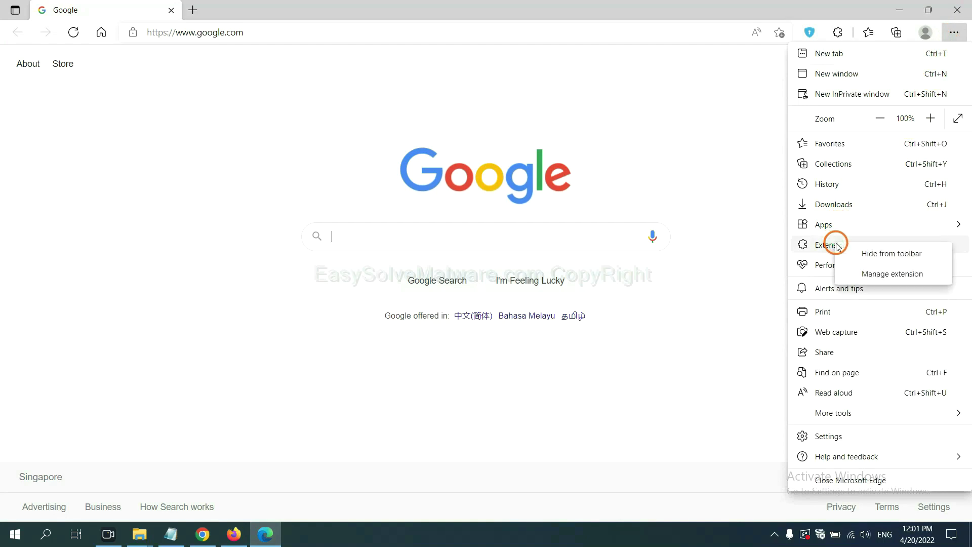
left_click(873, 274)
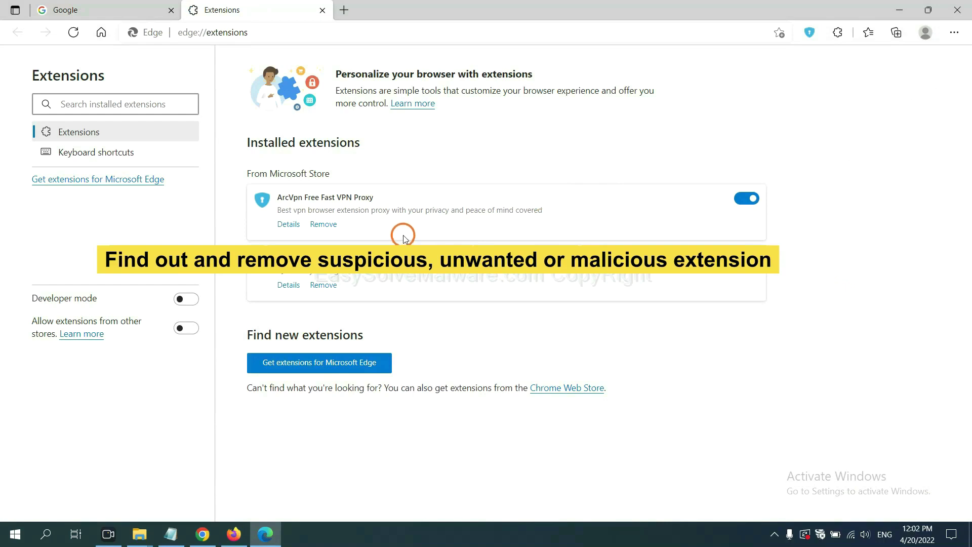
left_click(334, 224)
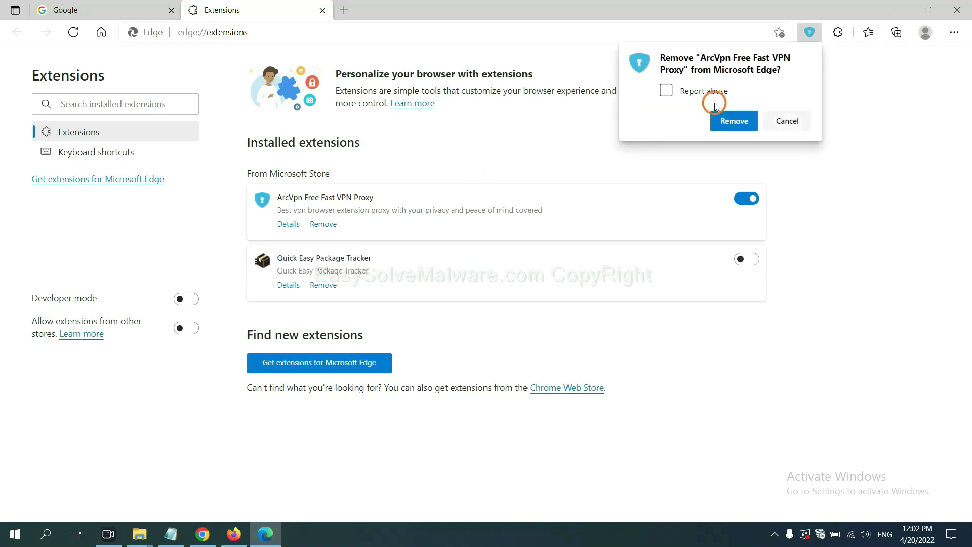
left_click(729, 124)
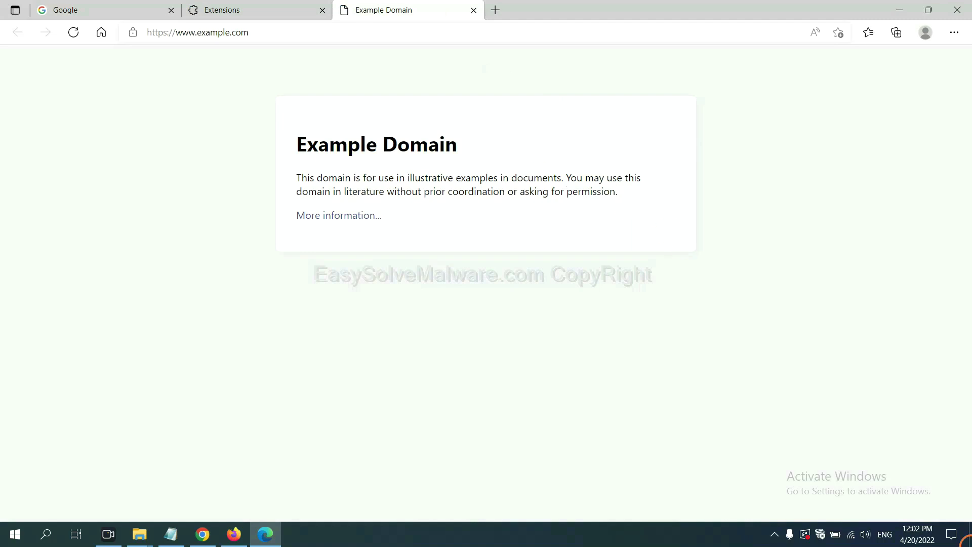
left_click(967, 539)
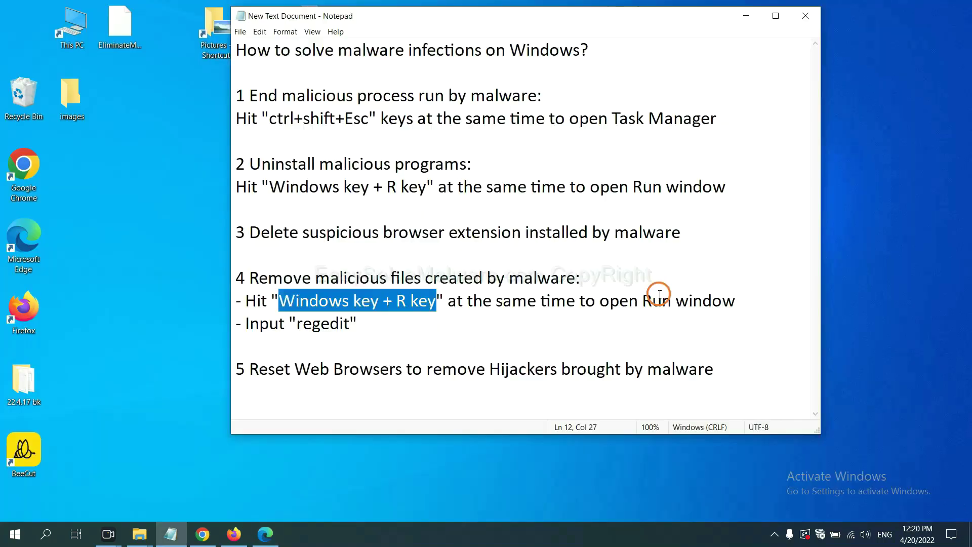
- Launch Registry Editor by running regedit from the Run dialog, per the note's step 4
left_click(660, 299)
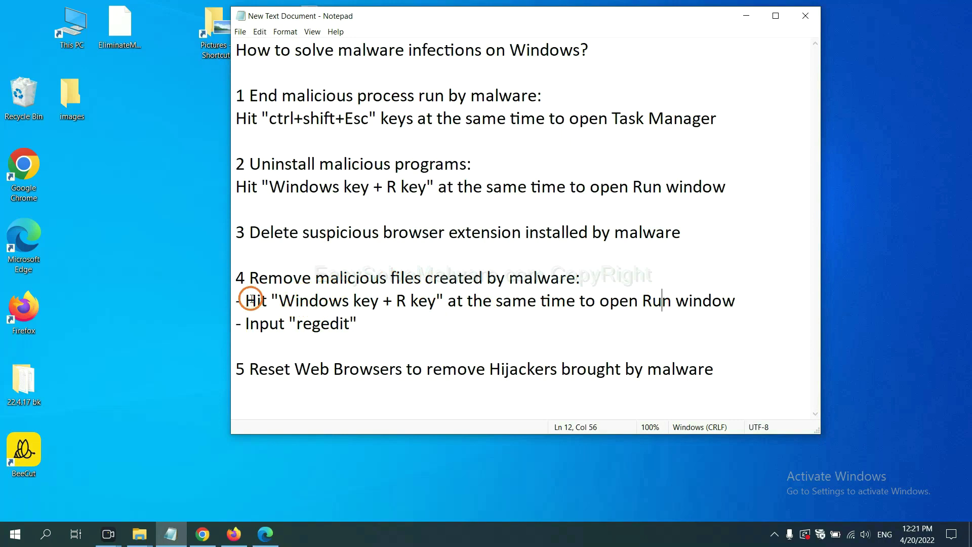
left_click_drag(251, 300, 566, 308)
left_click(565, 306)
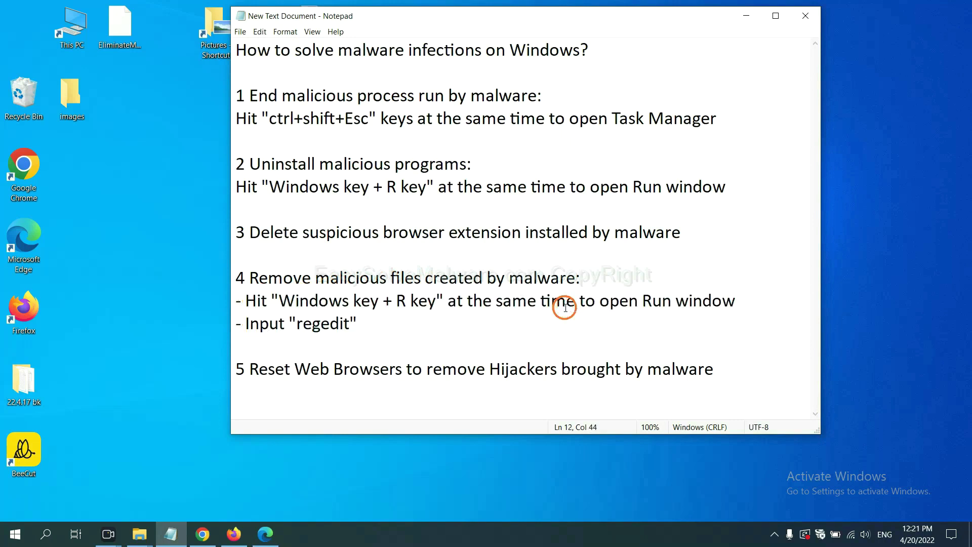
key("super+r")
left_click_drag(180, 381, 777, 204)
left_click(687, 267)
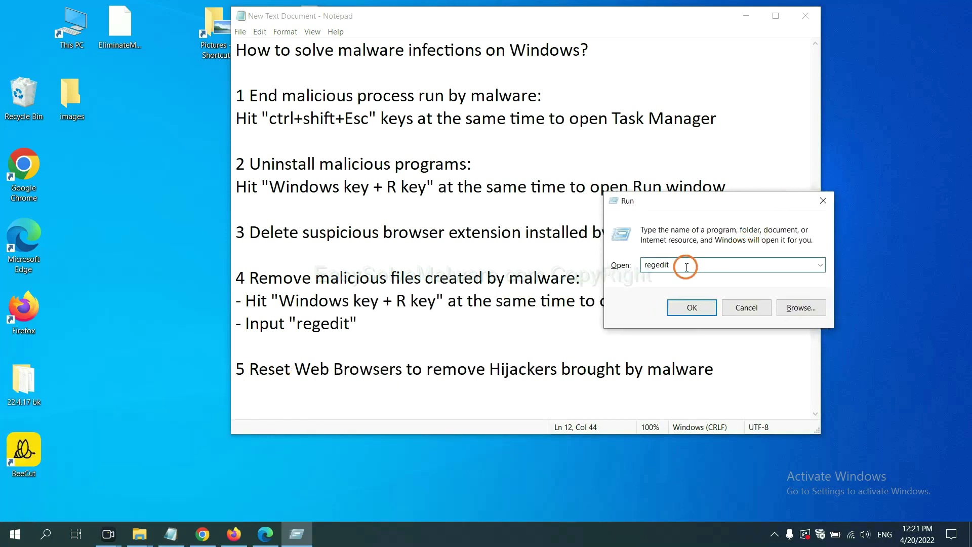
left_click(688, 307)
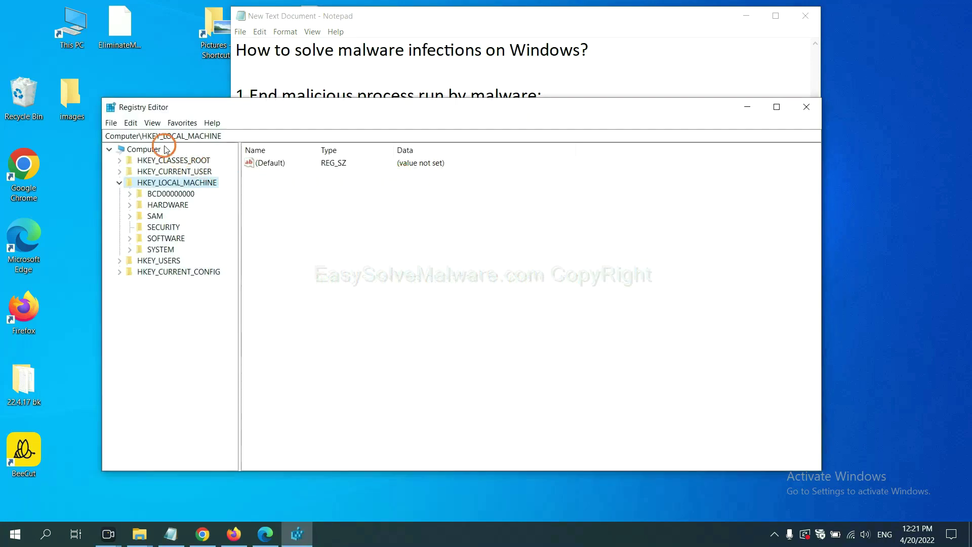
- Search the registry for 'be' with Edit > Find, locating BeeCut.exe under FEATURE_BROWSER_EMULATION
left_click(137, 126)
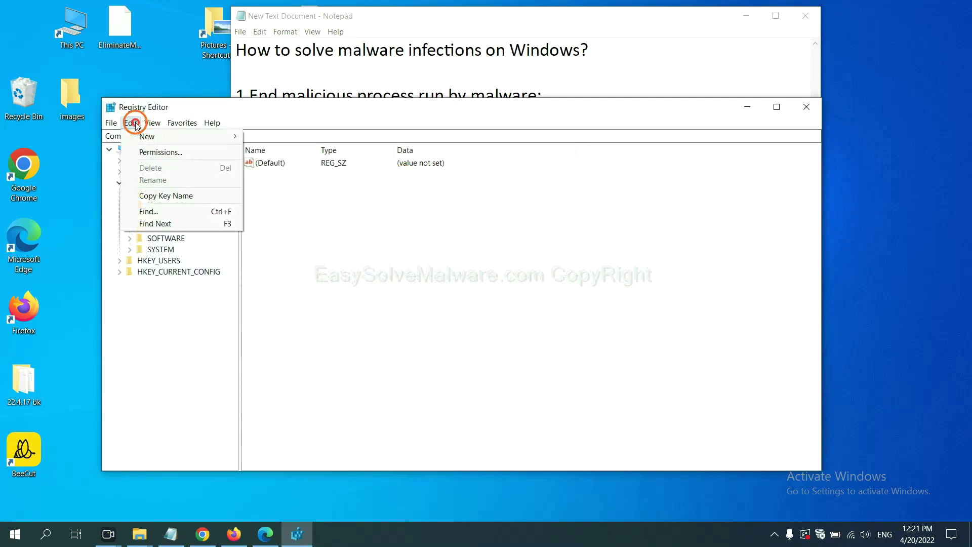
left_click(171, 211)
left_click_drag(271, 155, 373, 185)
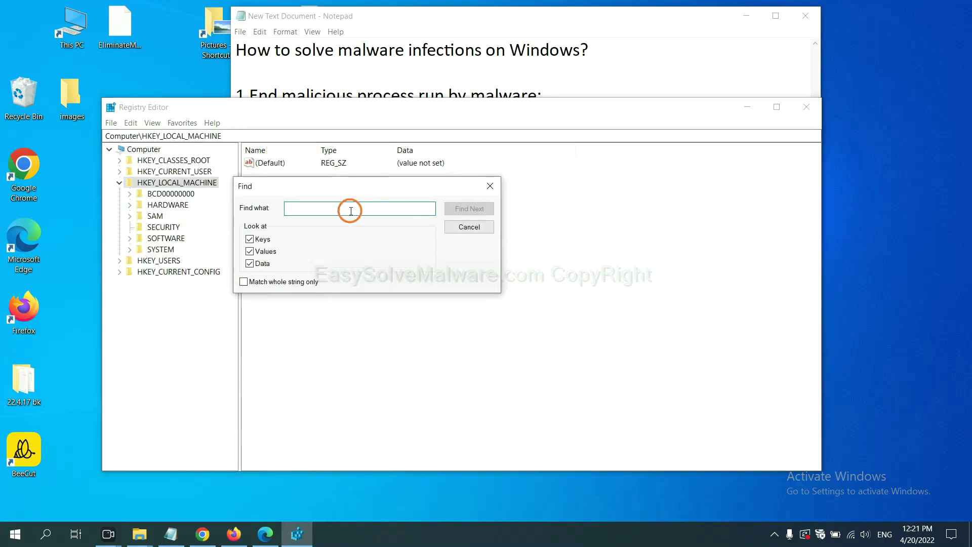
left_click(352, 212)
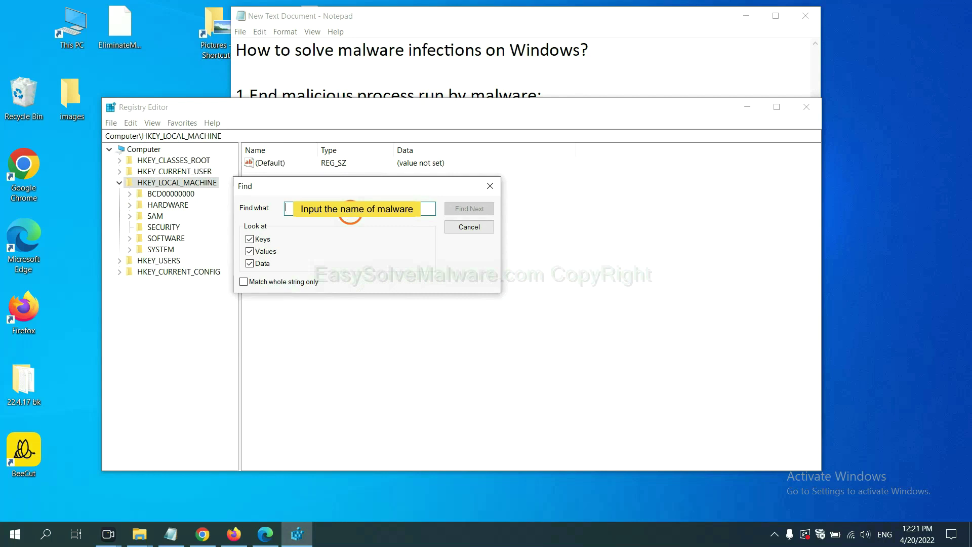
type("be")
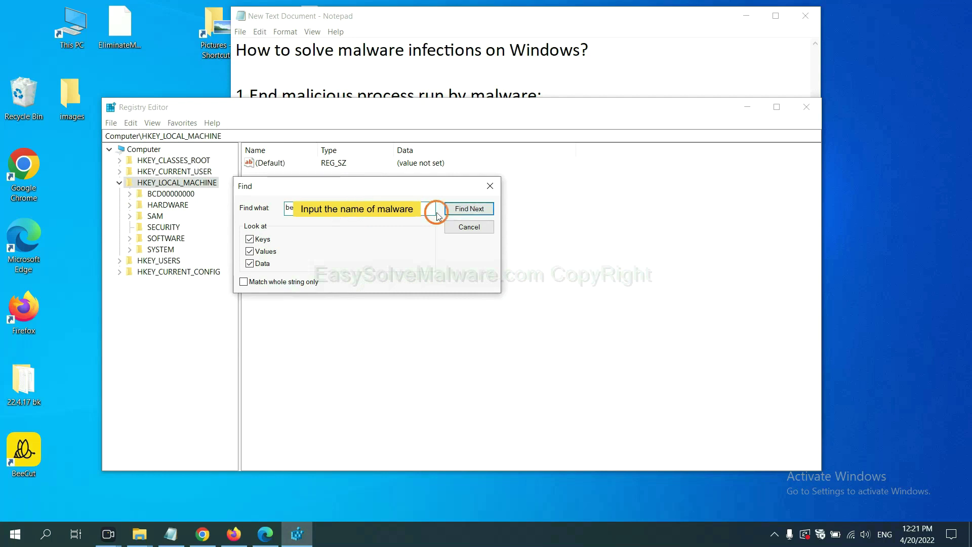
left_click(468, 208)
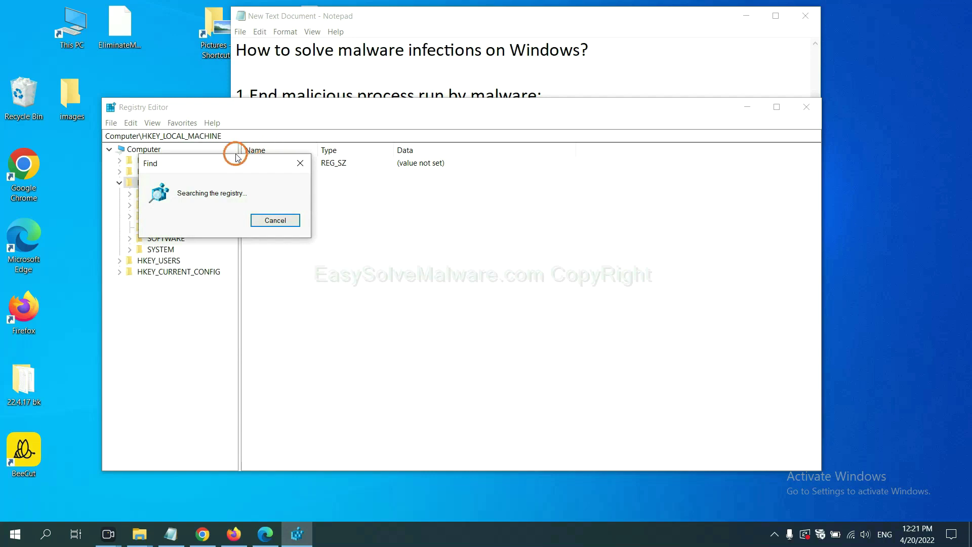
left_click_drag(235, 161, 382, 157)
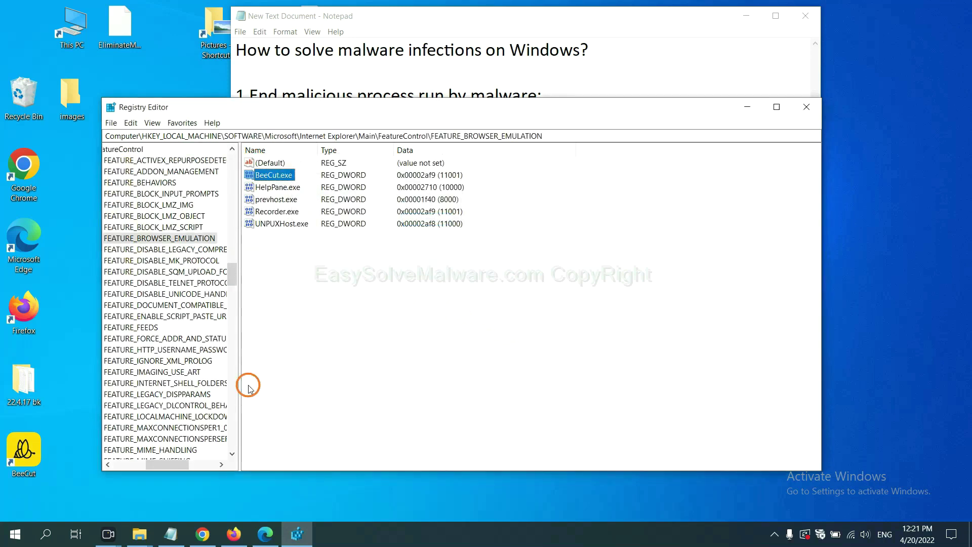
- Open the context menu of the FEATURE_BROWSER_EMULATION key that holds the BeeCut.exe entry
mouse_move(166, 465)
left_mouse_down()
mouse_move(142, 463)
mouse_move(157, 462)
left_mouse_up()
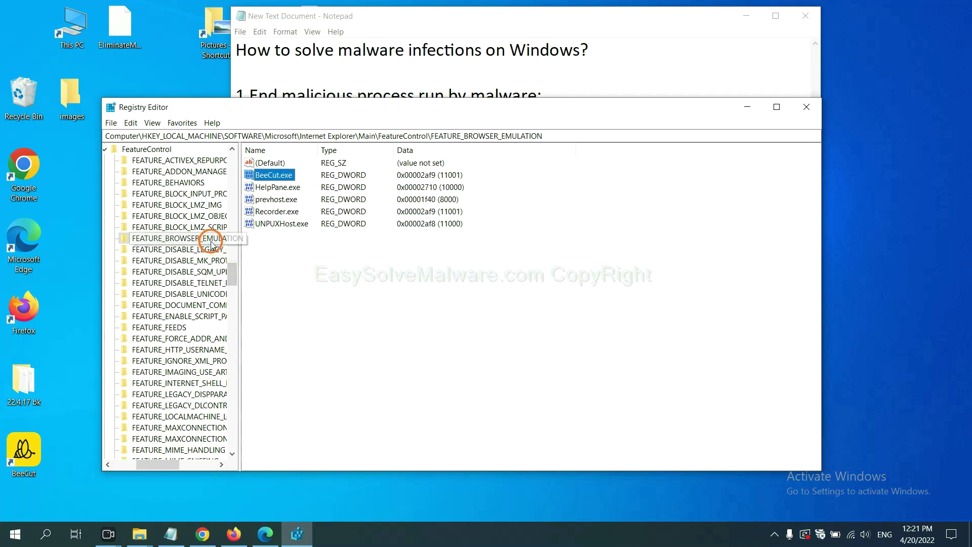
right_click(198, 240)
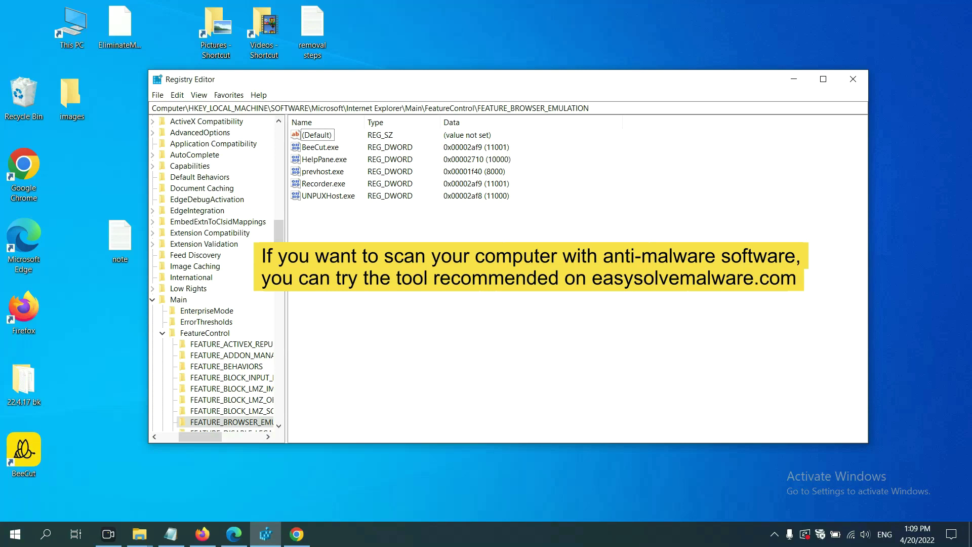
- Bring up the easysolvemalware.com 'How to Solve Malware Infections' guide and scroll through its steps
left_click(298, 533)
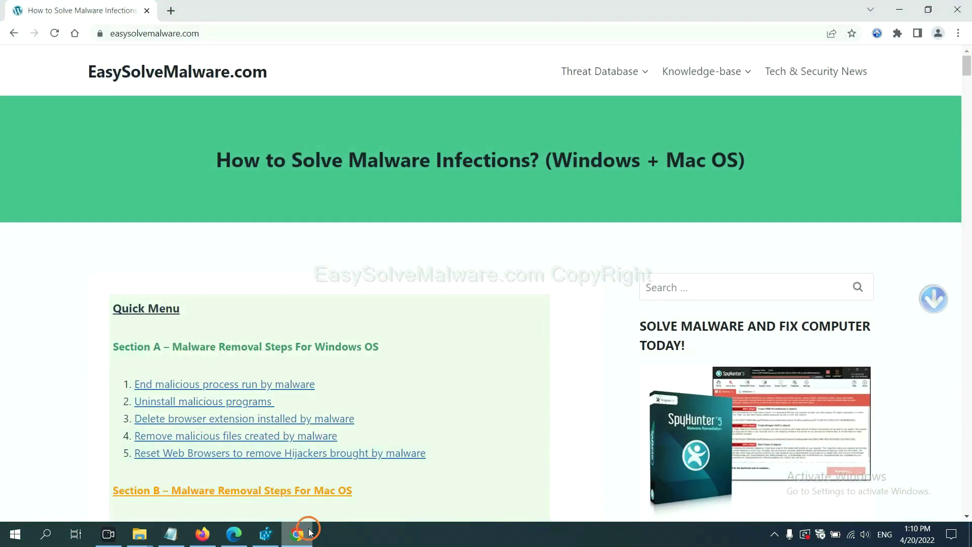
scroll(703, 339, "down", 1)
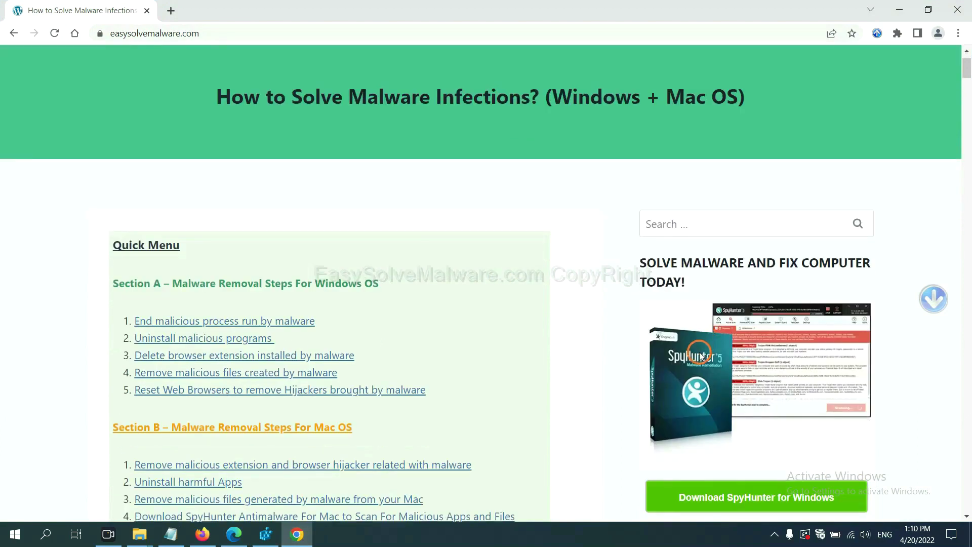
scroll(700, 352, "up", 1)
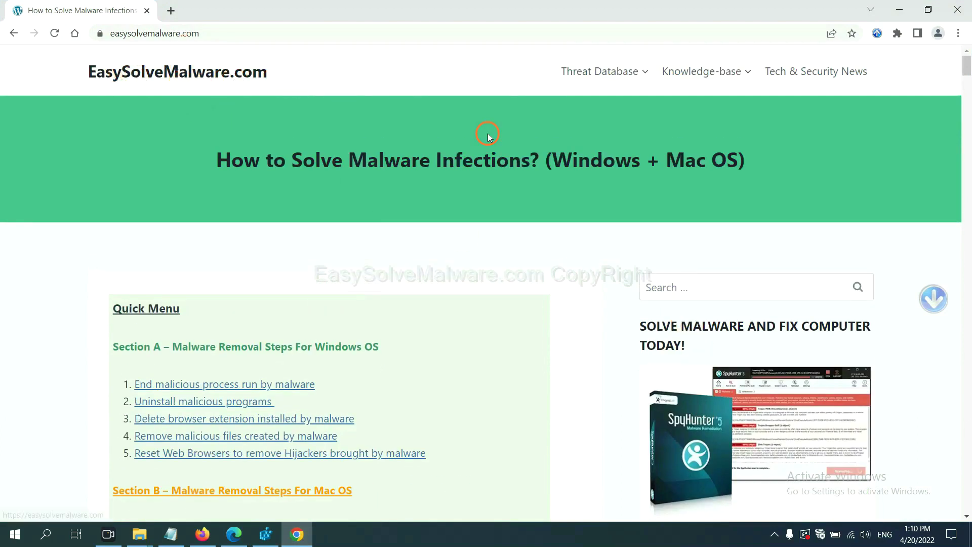
scroll(789, 336, "down", 3)
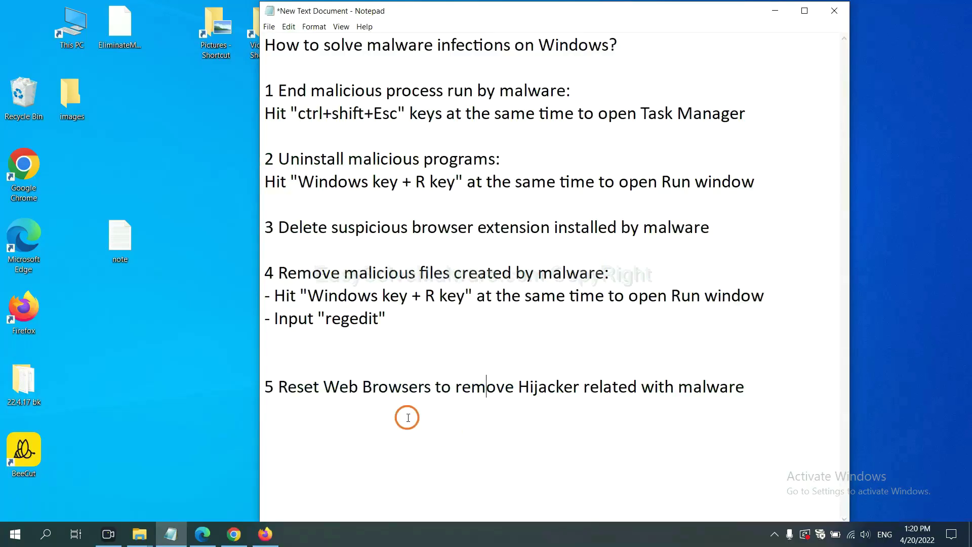
- Search Chrome settings for 'reset' and choose to restore settings to their original defaults
left_click(230, 536)
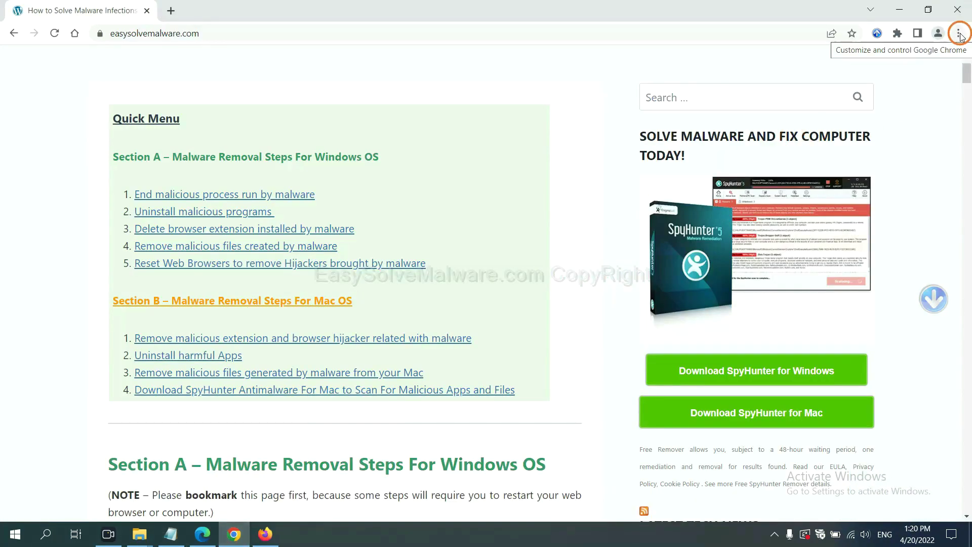
left_click(960, 35)
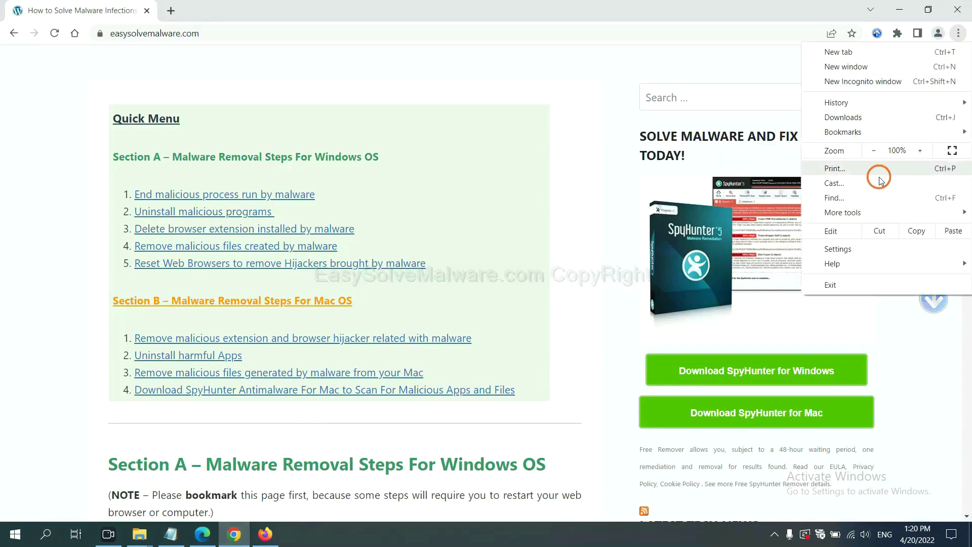
left_click(849, 248)
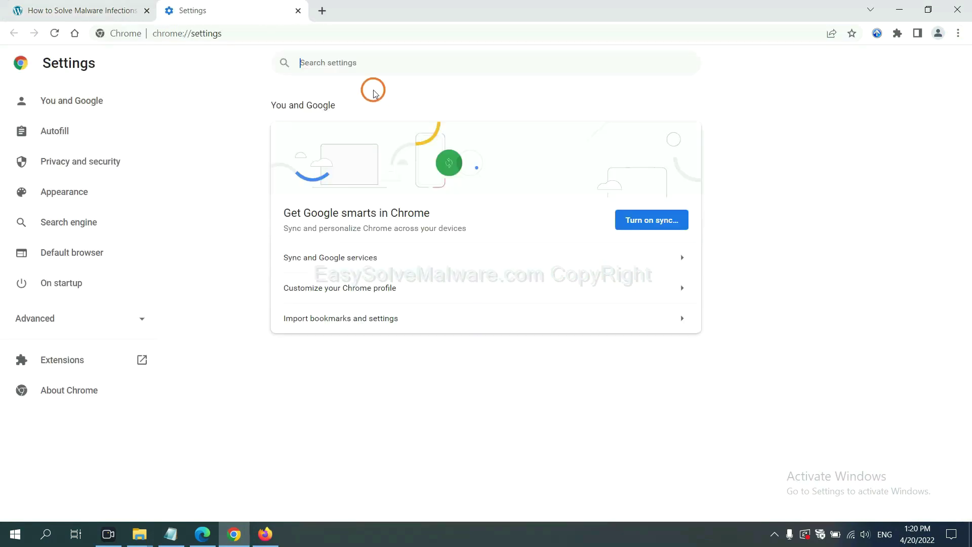
type("reset")
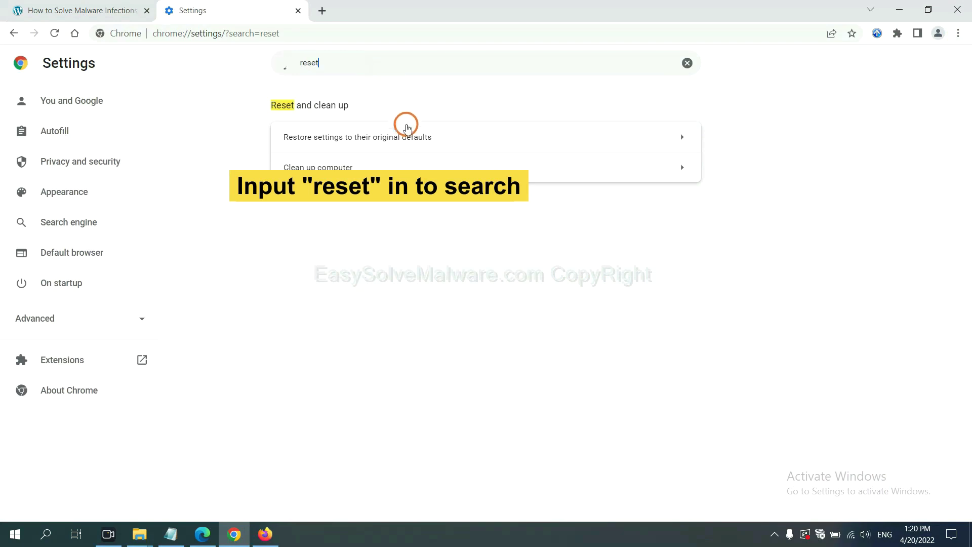
left_click(417, 139)
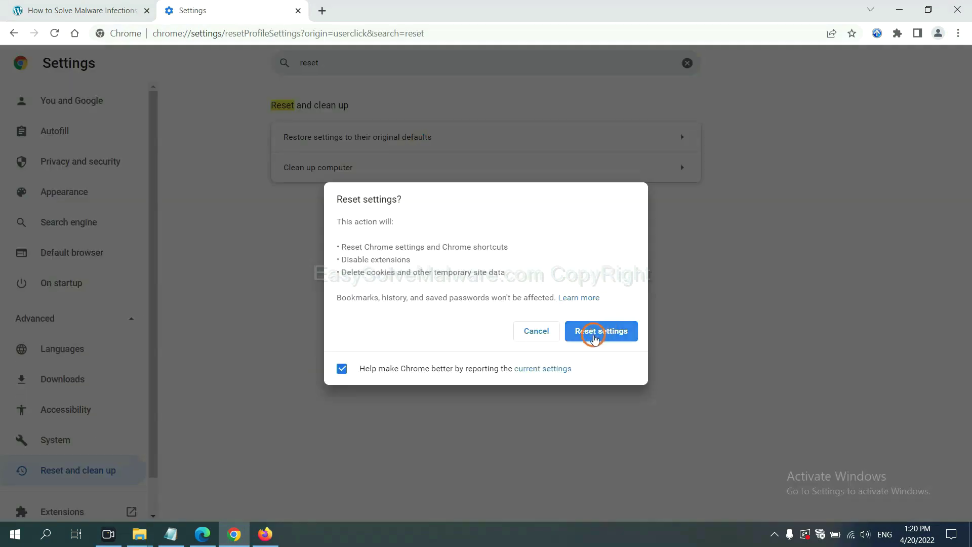
left_click(267, 533)
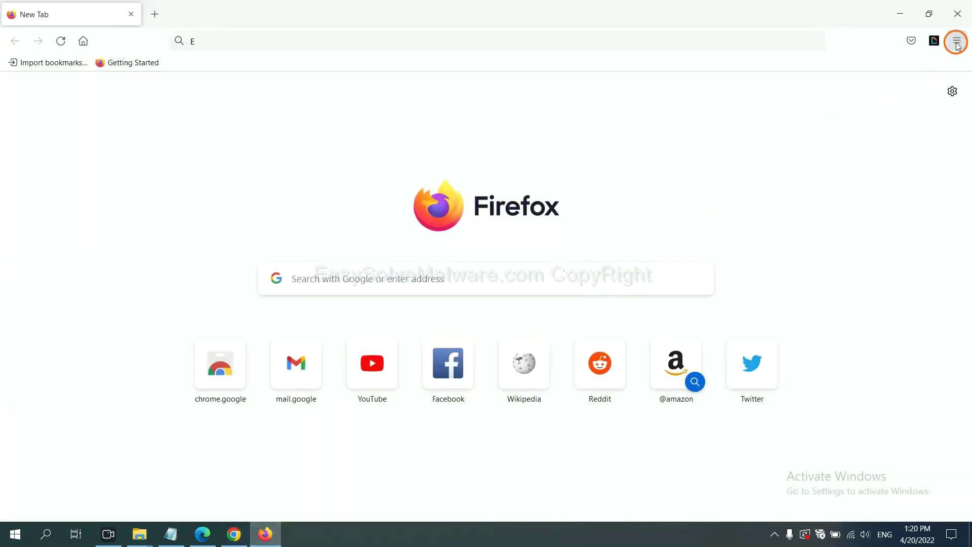
- Refresh Firefox to its default settings from the Troubleshooting Information page
left_click(956, 45)
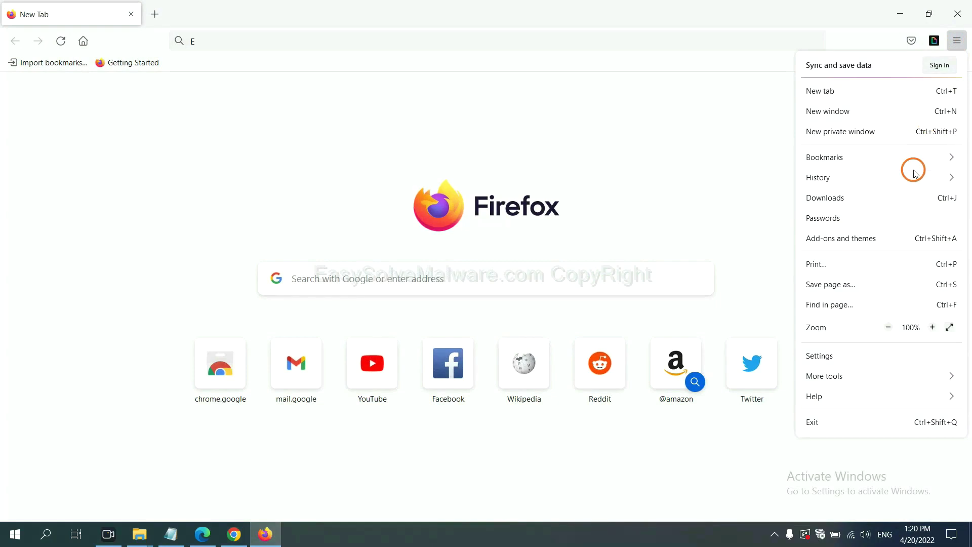
left_click(837, 393)
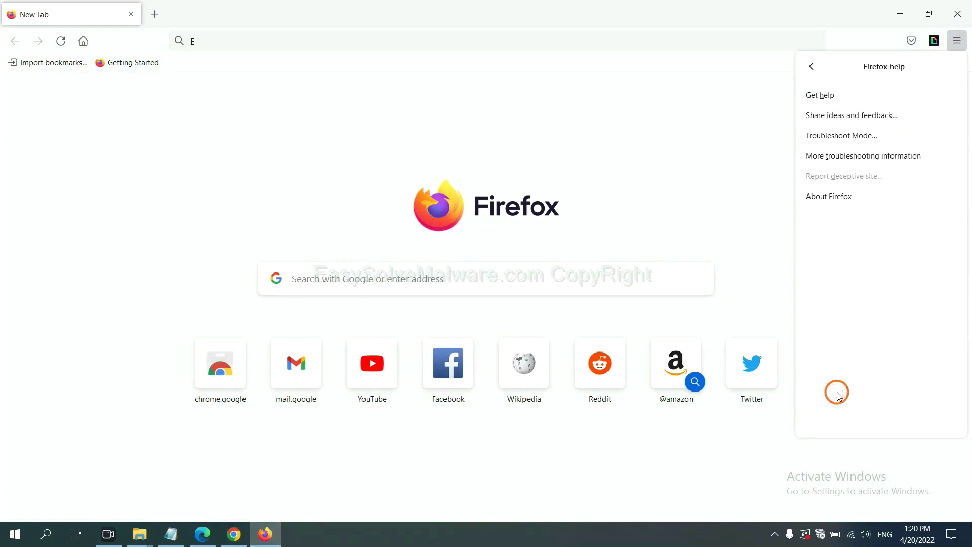
left_click(854, 159)
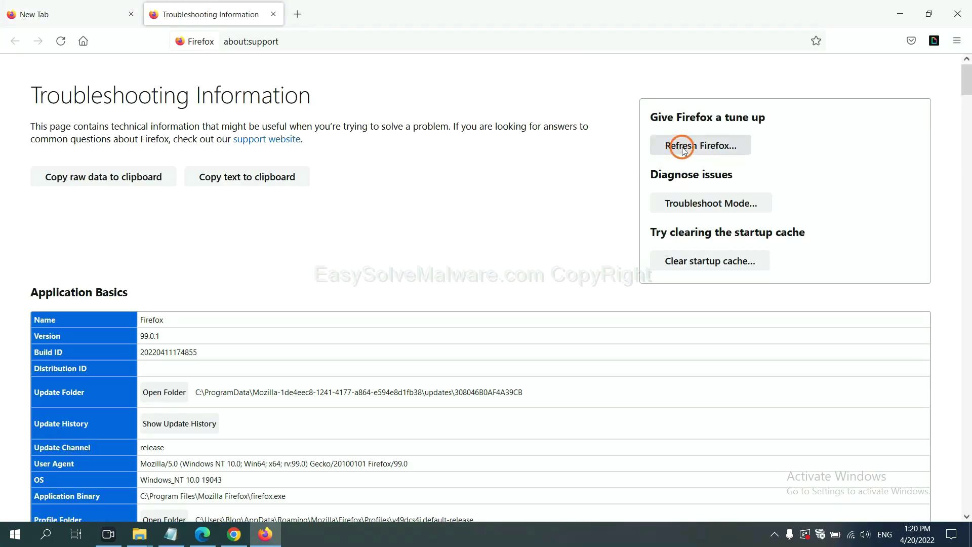
left_click(682, 147)
left_click(527, 151)
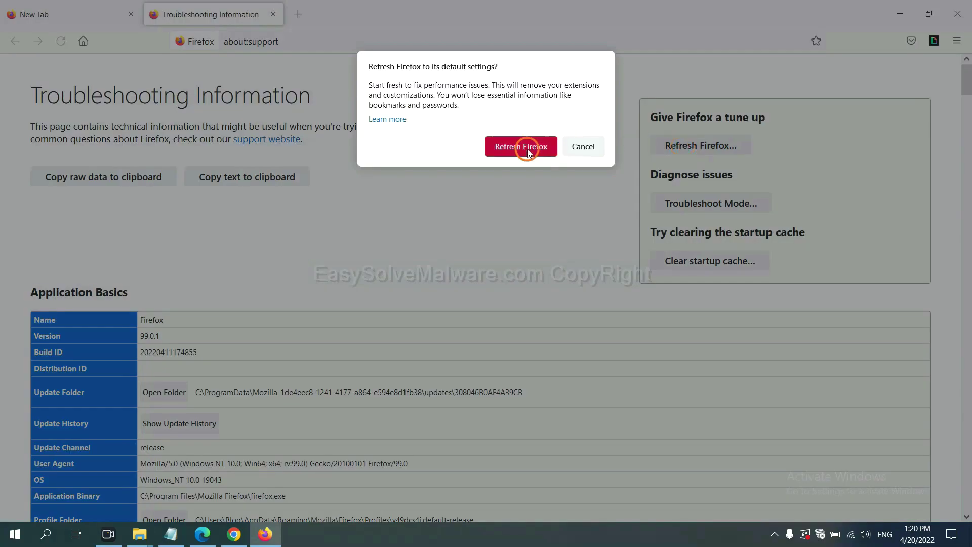
- Search Edge settings for 'reset' and choose to restore settings to their default values
left_click(203, 536)
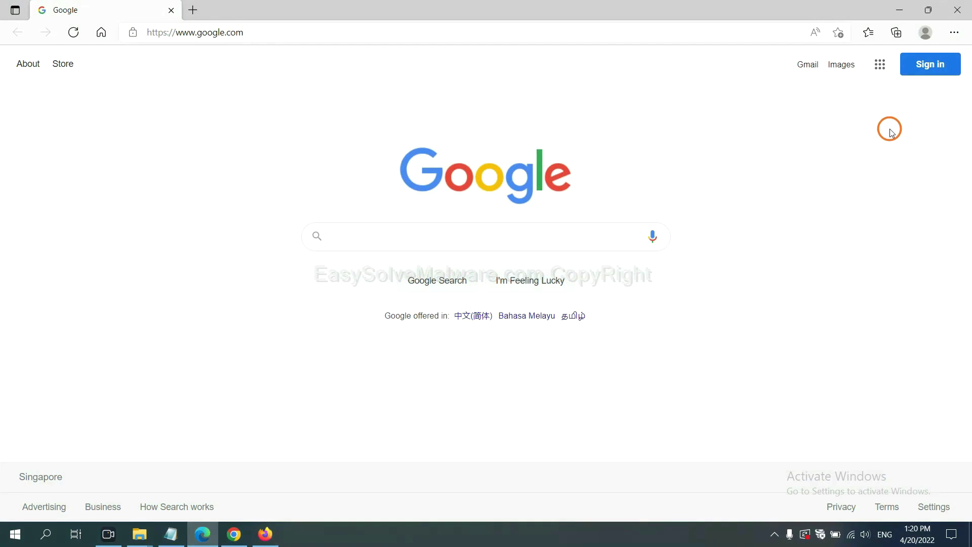
left_click(954, 33)
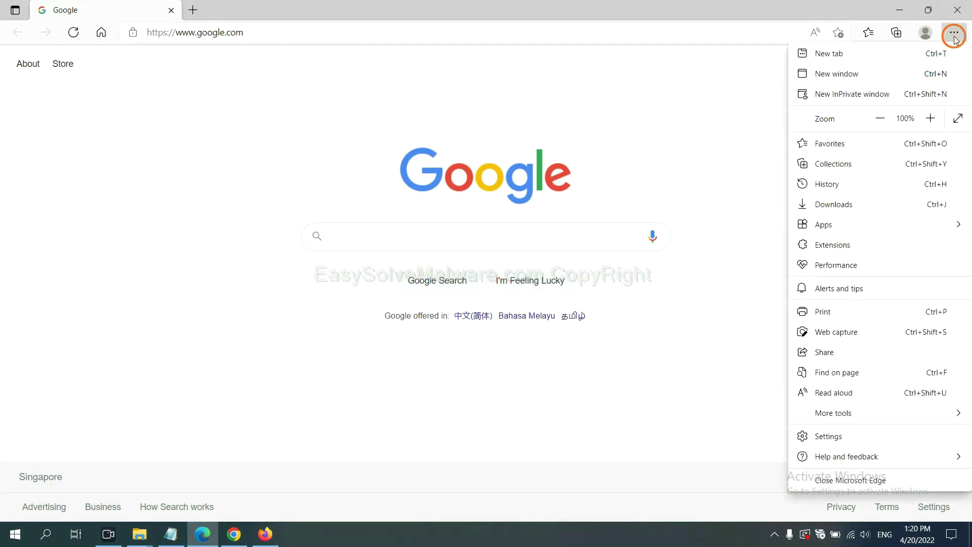
left_click(839, 436)
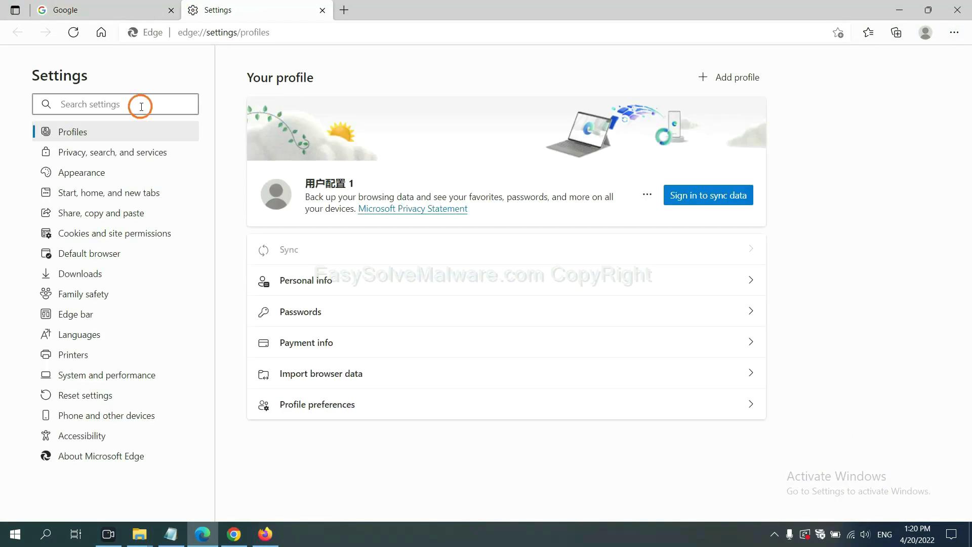
type("re")
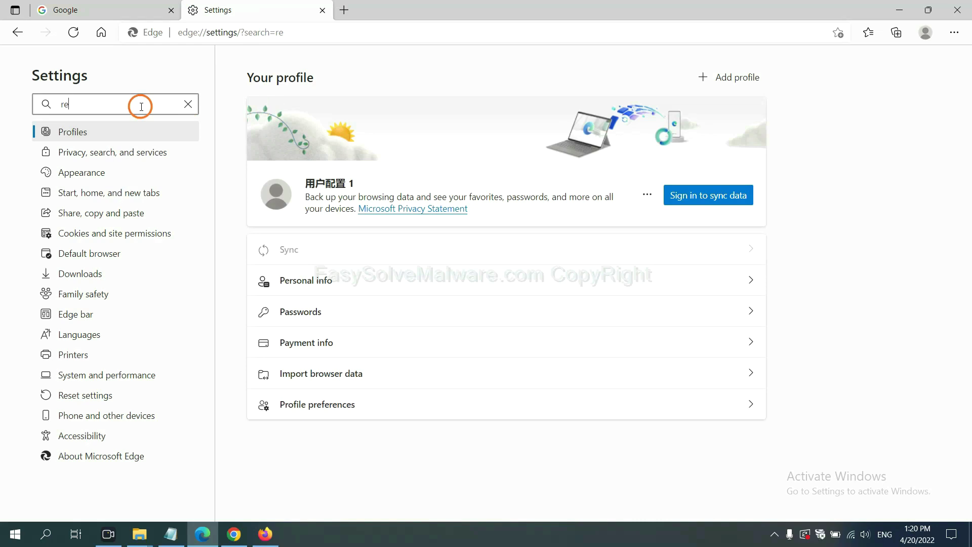
type("set")
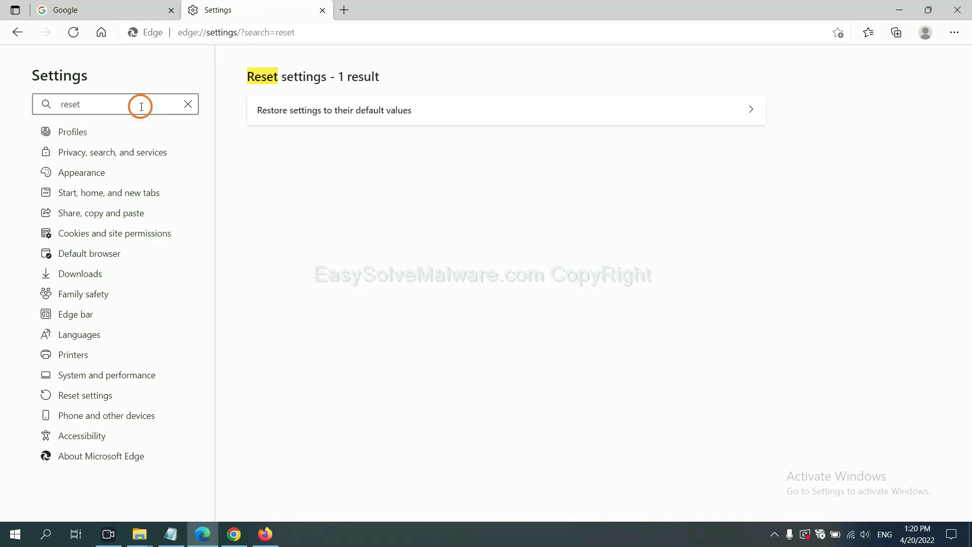
left_click(342, 109)
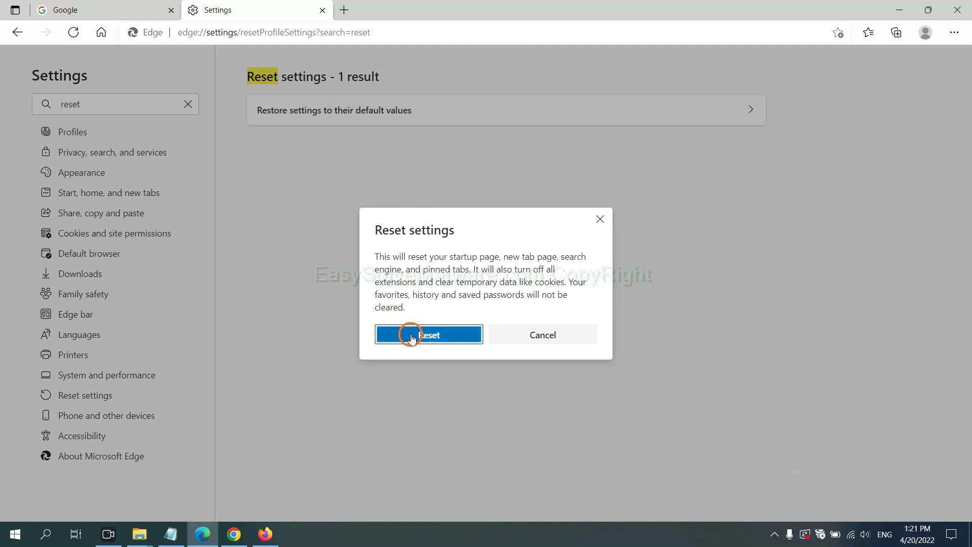